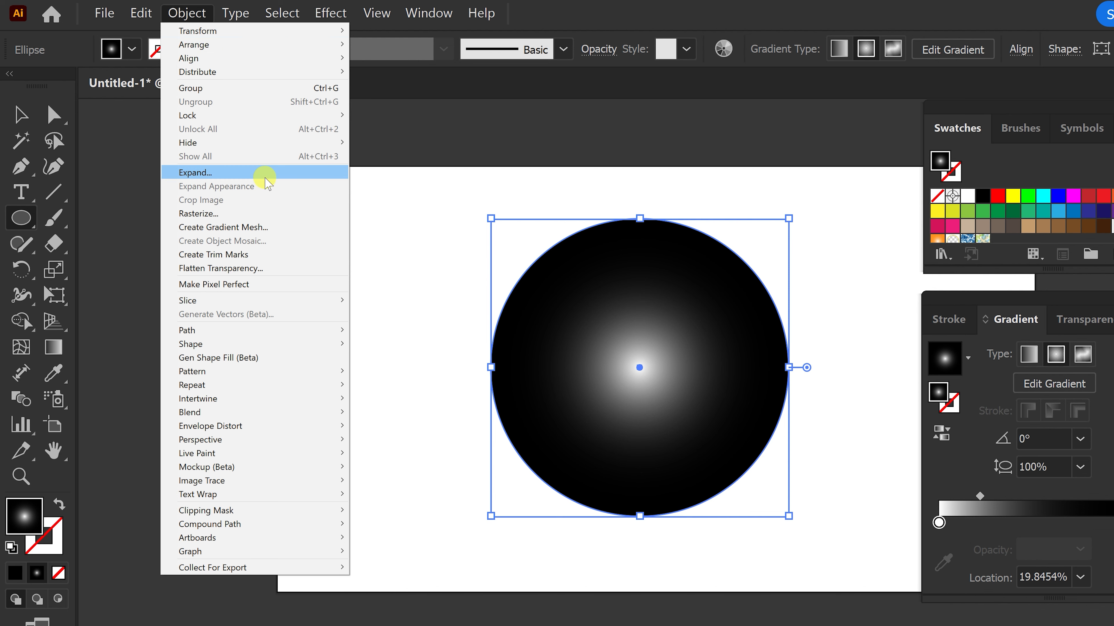
- Expand the circle's radial gradient fill to a gradient mesh
left_click(265, 178)
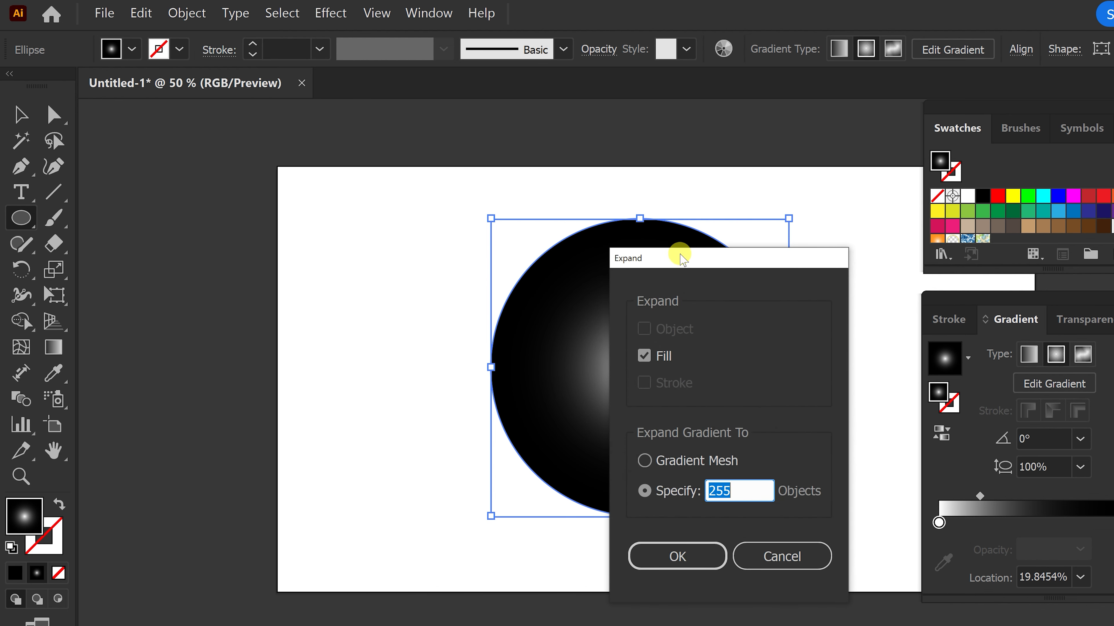
left_click_drag(682, 259, 783, 169)
left_click(745, 370)
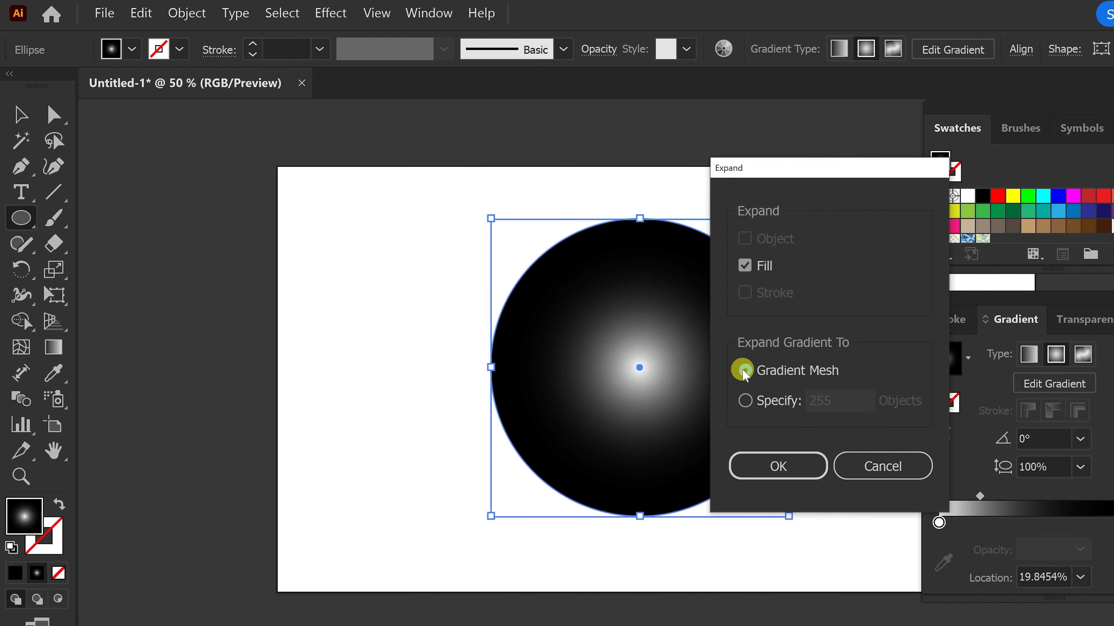
left_click(777, 467)
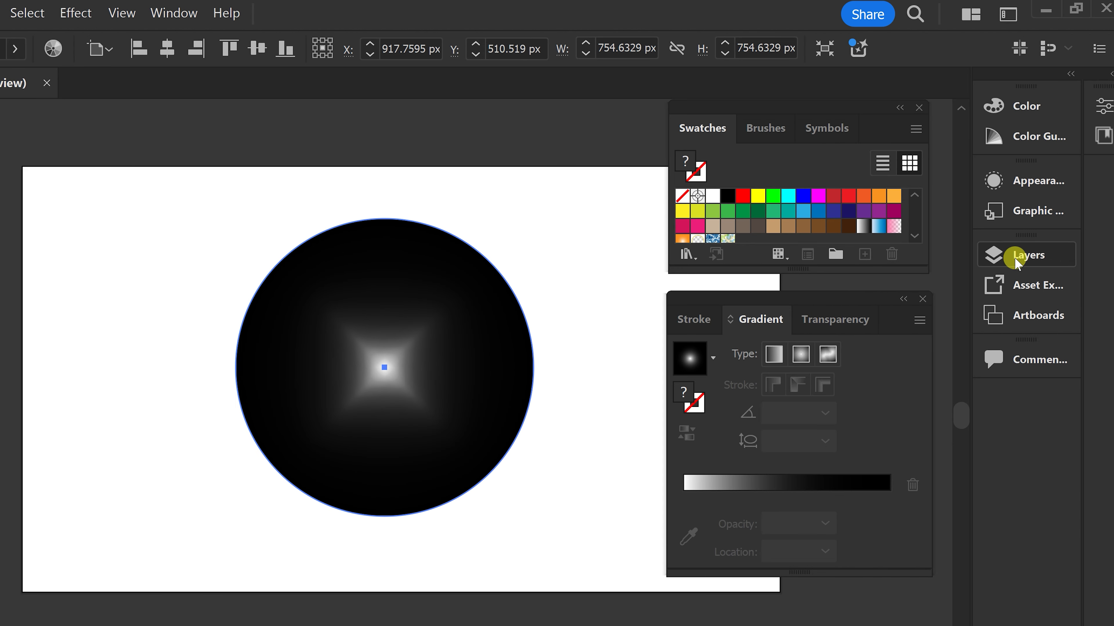
- Reveal the contents of Layer 1's clip group and delete its ellipse clipping path, keeping the mesh
left_click(1016, 258)
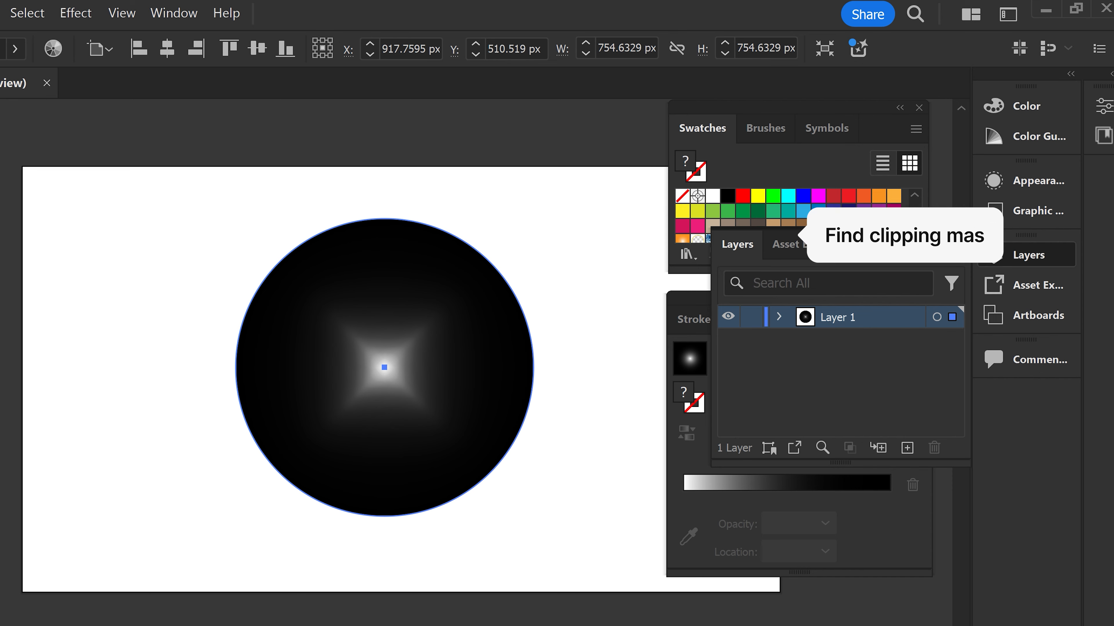
left_click_drag(919, 250, 830, 154)
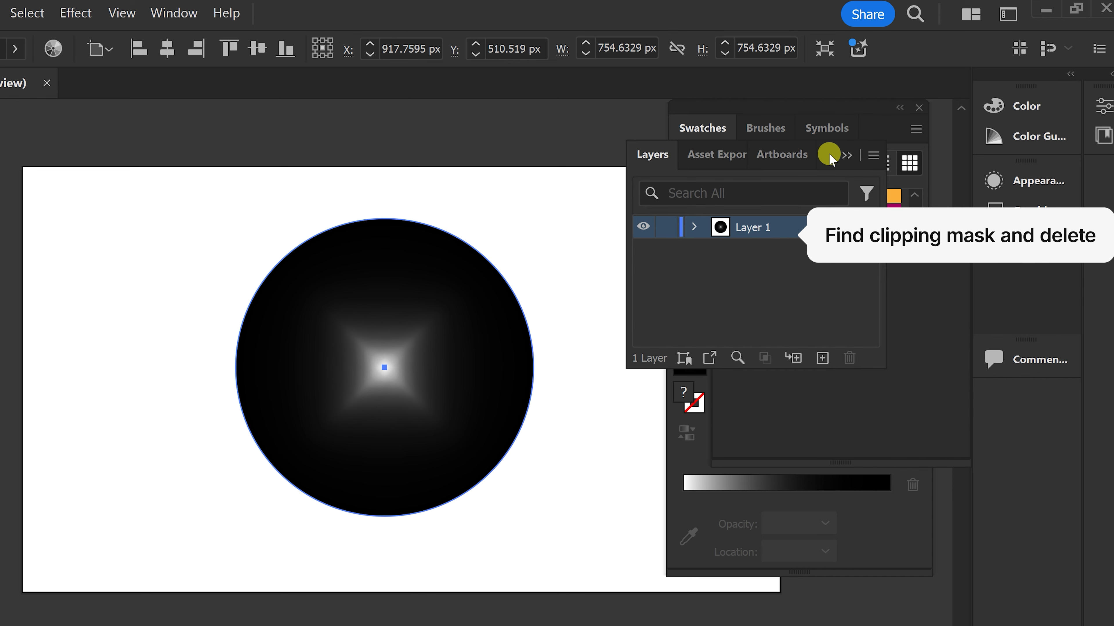
left_click(693, 227)
left_click(718, 250)
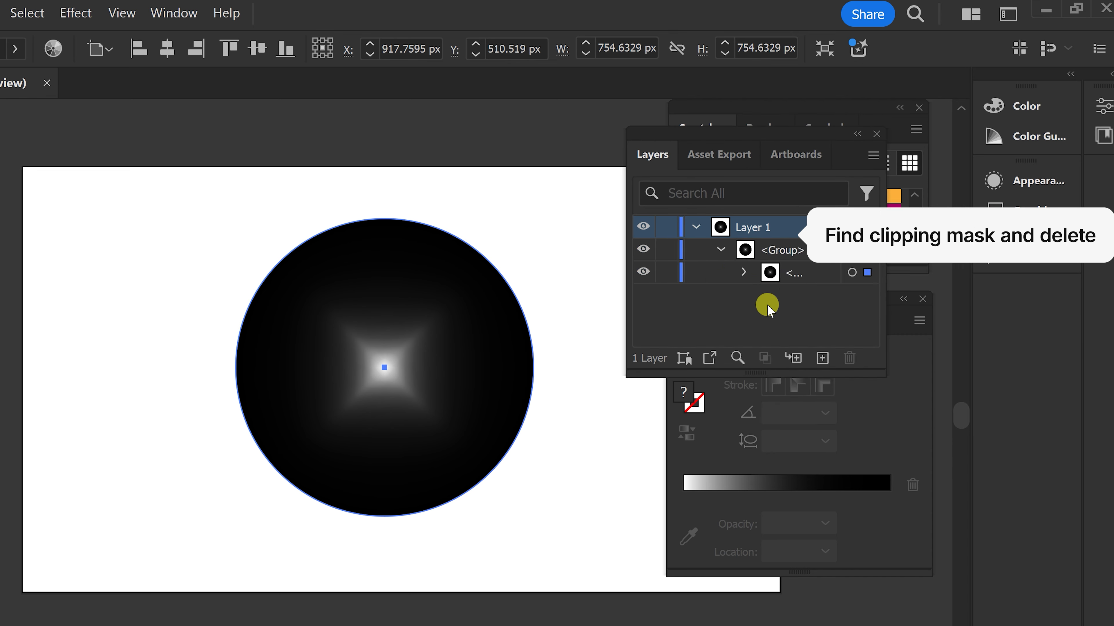
left_click_drag(770, 373, 751, 540)
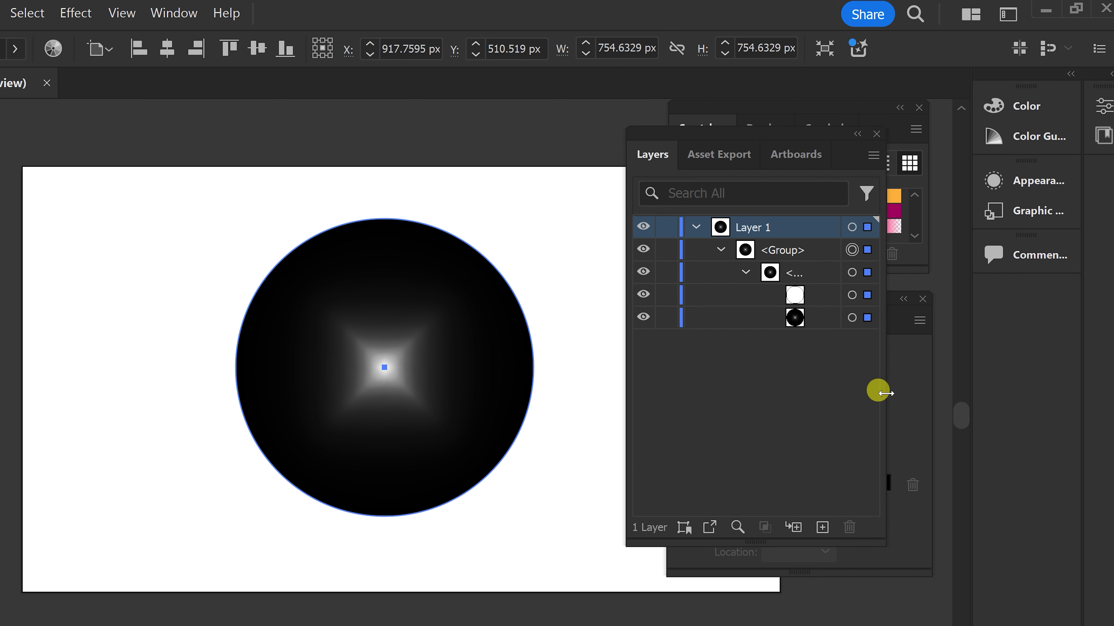
left_click_drag(878, 393, 939, 393)
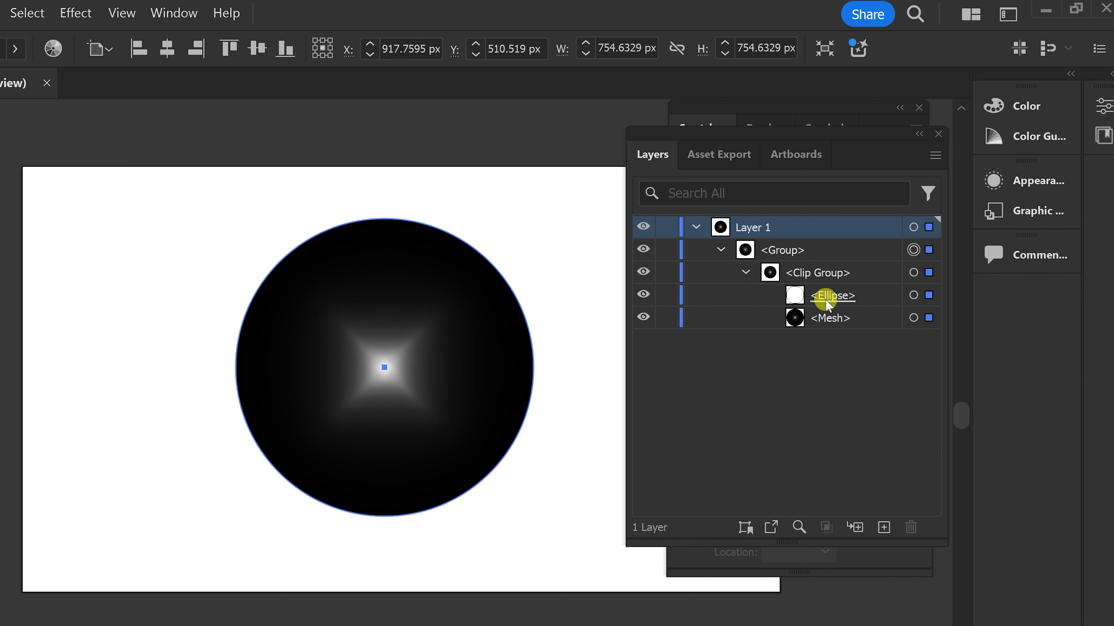
left_click(878, 303)
left_click_drag(878, 302, 913, 531)
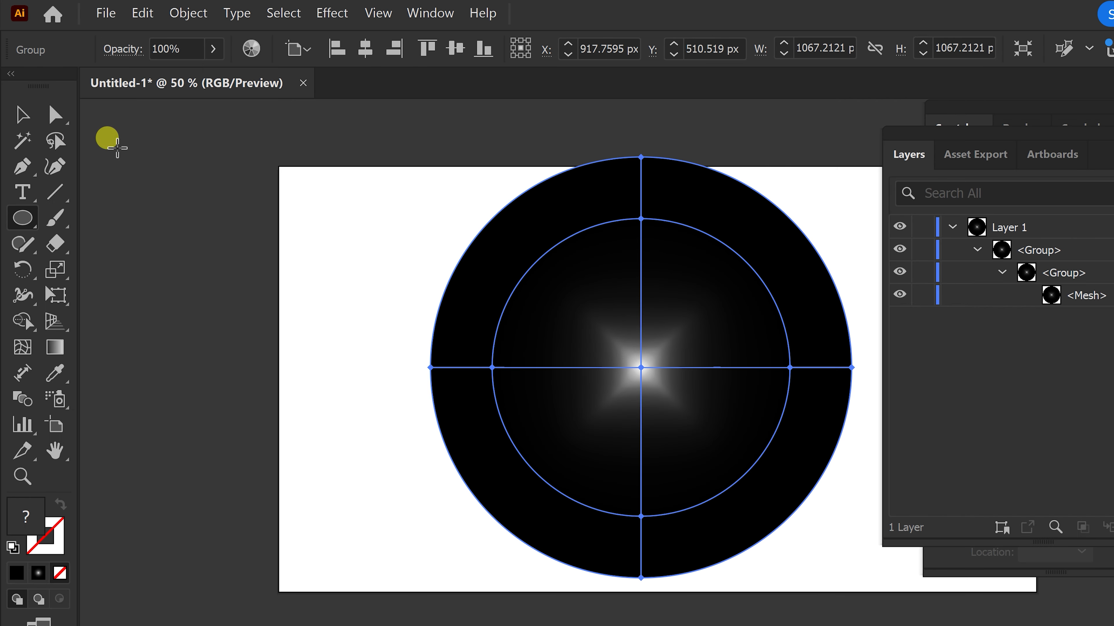
- Scale the mesh circle down proportionally to about 913 px wide, move it inside the artboard, and collapse Layer 1
left_click(26, 115)
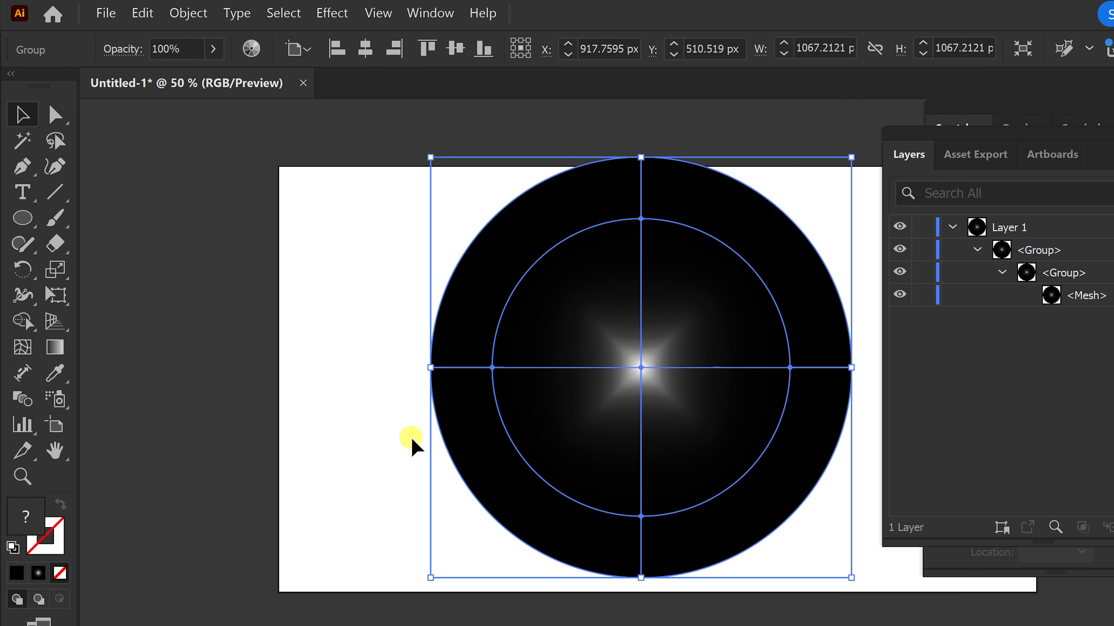
left_click_drag(850, 157, 812, 166)
mouse_move(692, 369)
left_mouse_down()
mouse_move(701, 378)
mouse_move(686, 356)
left_mouse_up()
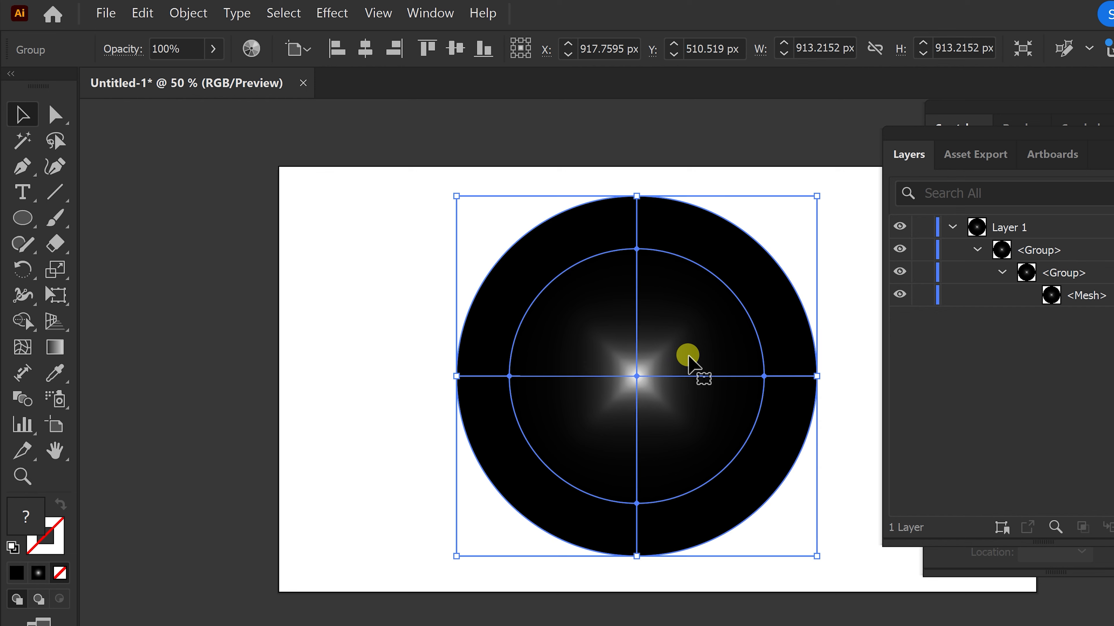
left_click(950, 228)
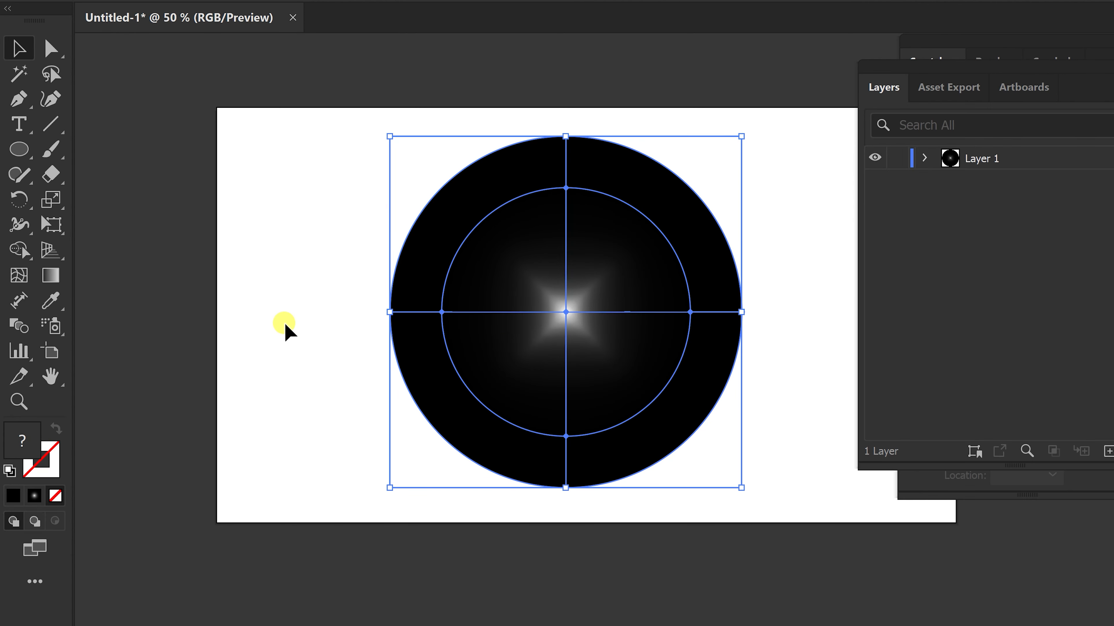
- Use the Mesh tool to add four diagonal spokes, placing one on the outer edge of each quadrant
left_click(18, 278)
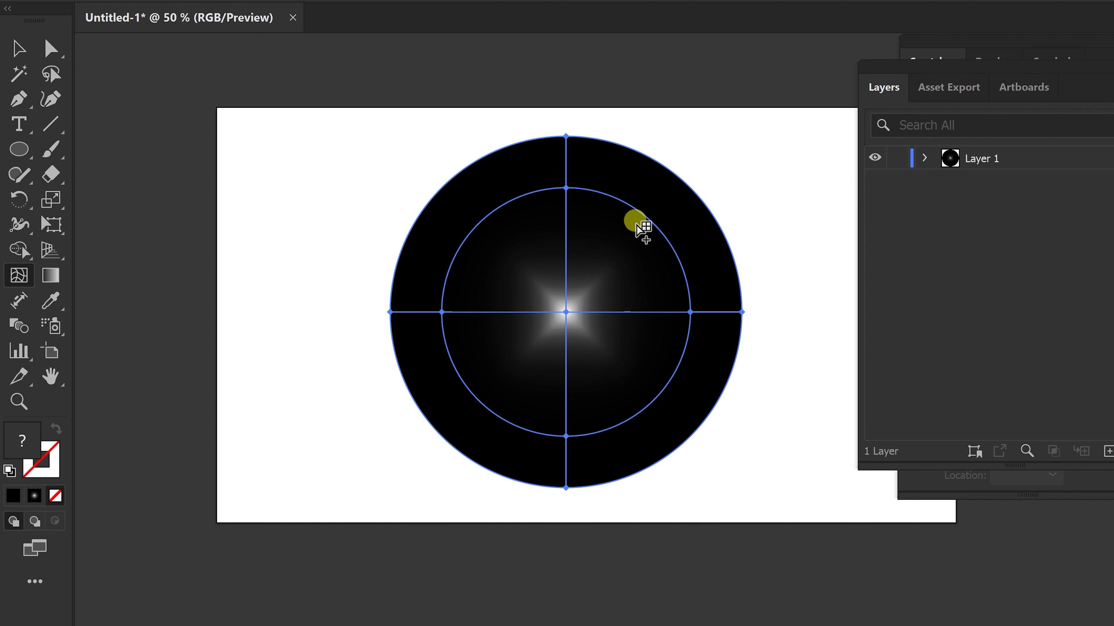
left_click(684, 180)
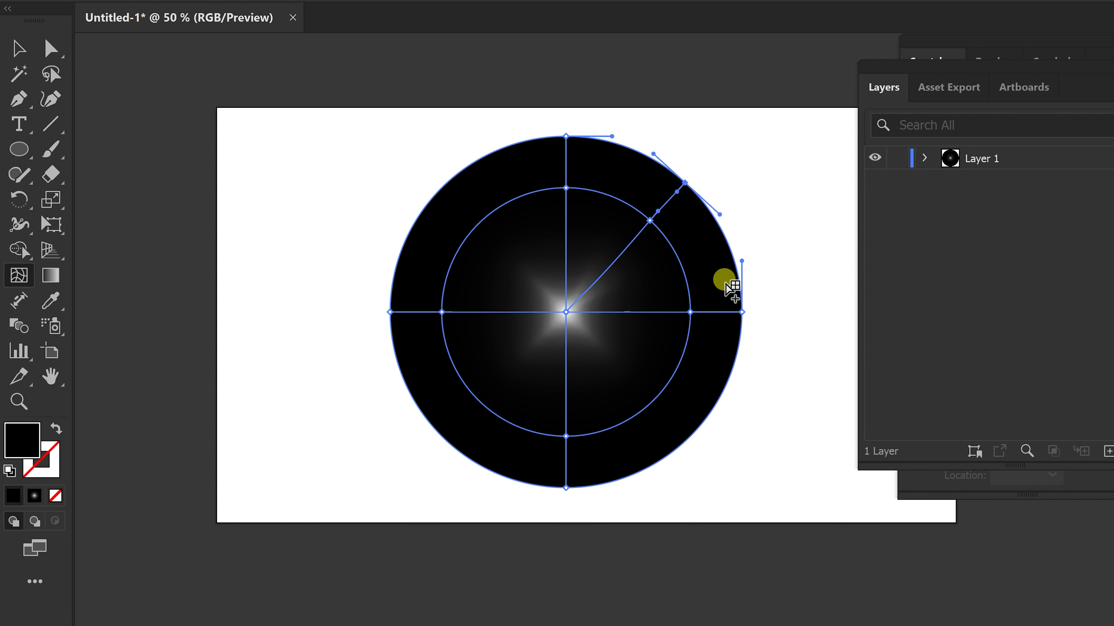
left_click(692, 435)
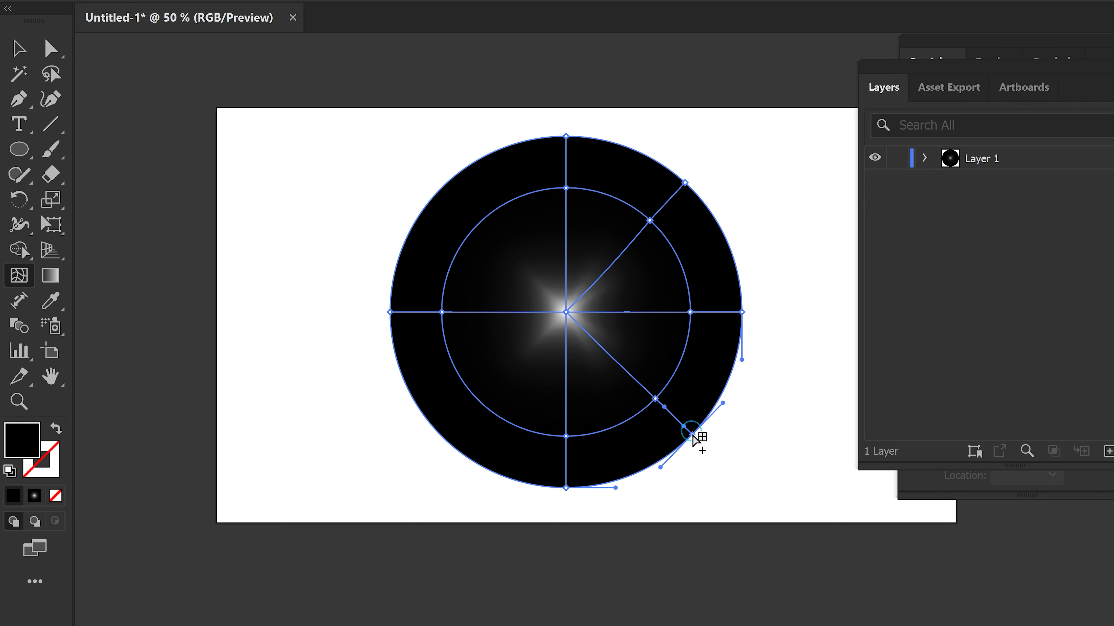
left_click(435, 192)
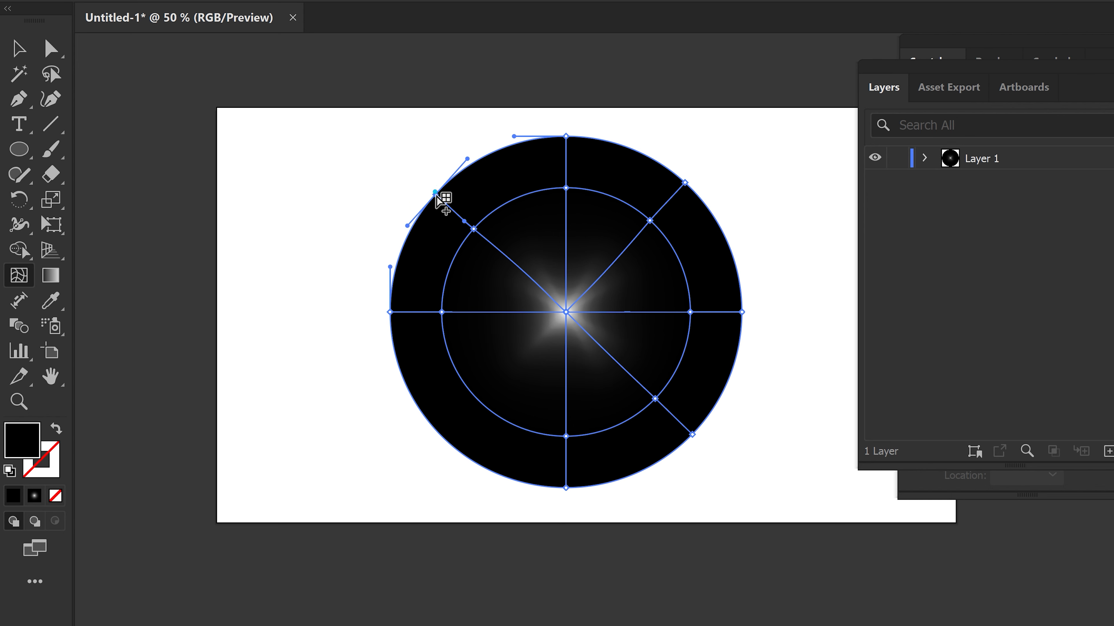
left_click(440, 436)
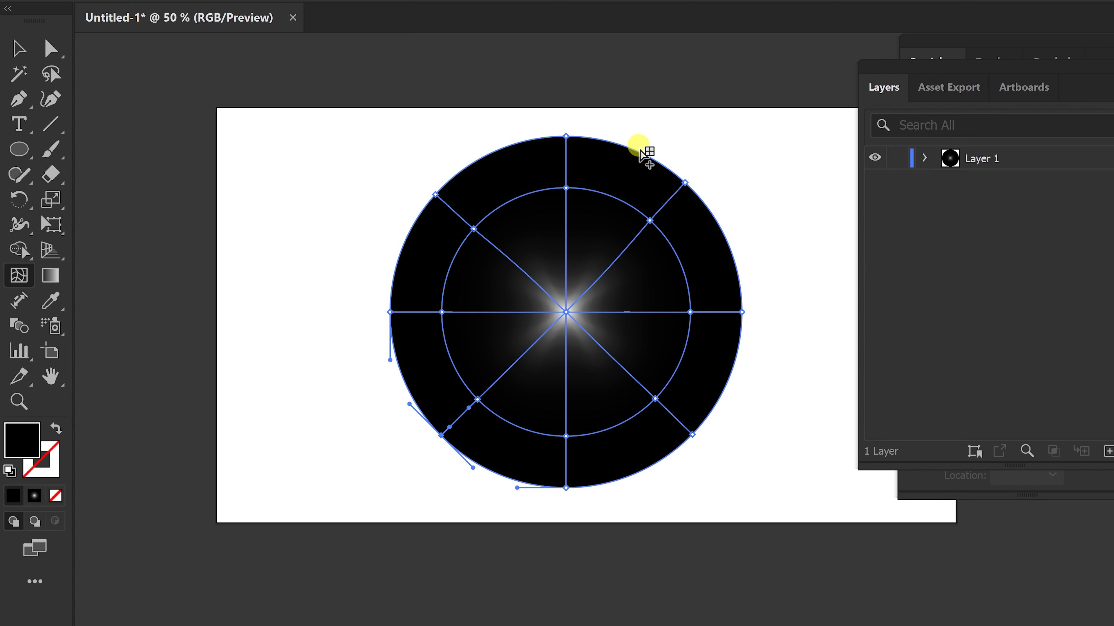
- Add seven more mesh spokes around the circle's outer edge, between the existing horizontal, vertical and diagonal lines
left_click(651, 159)
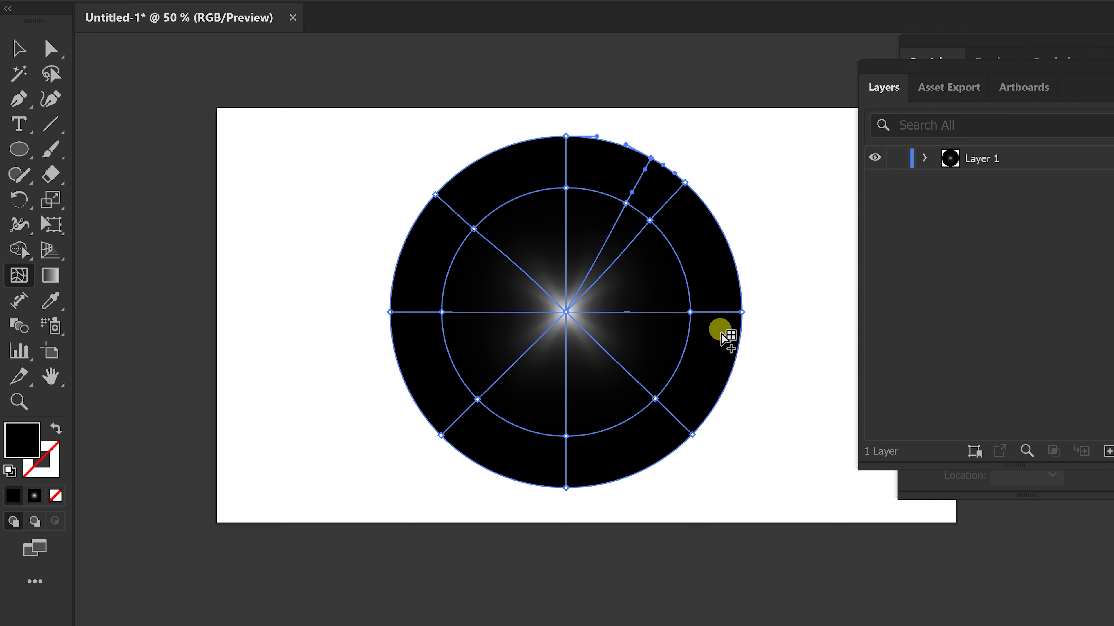
left_click(710, 414)
left_click(733, 367)
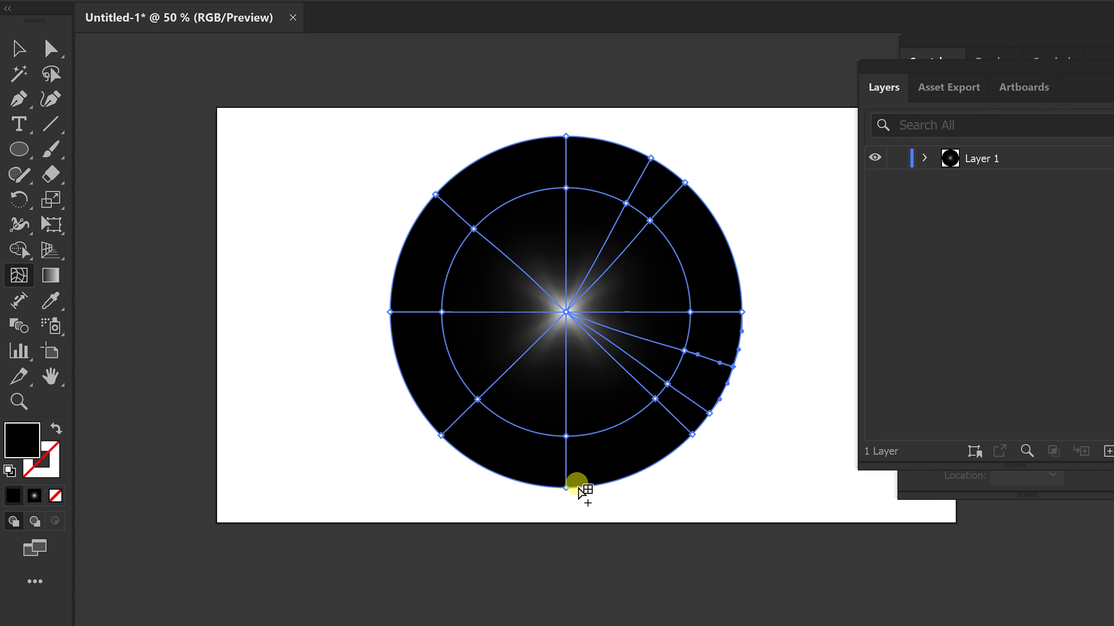
left_click(494, 466)
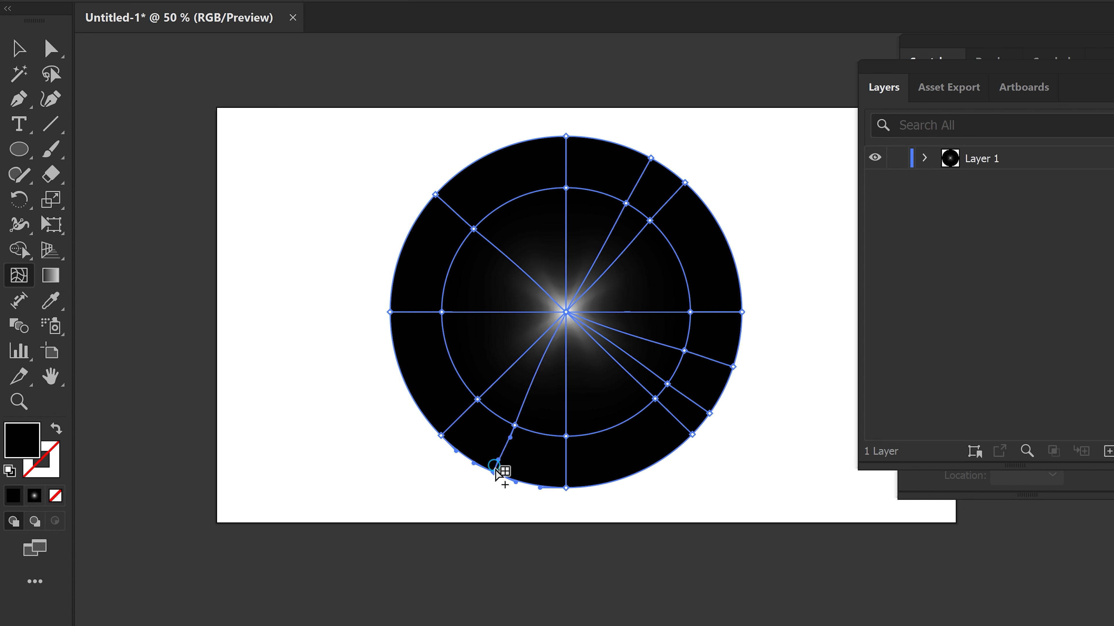
left_click(415, 401)
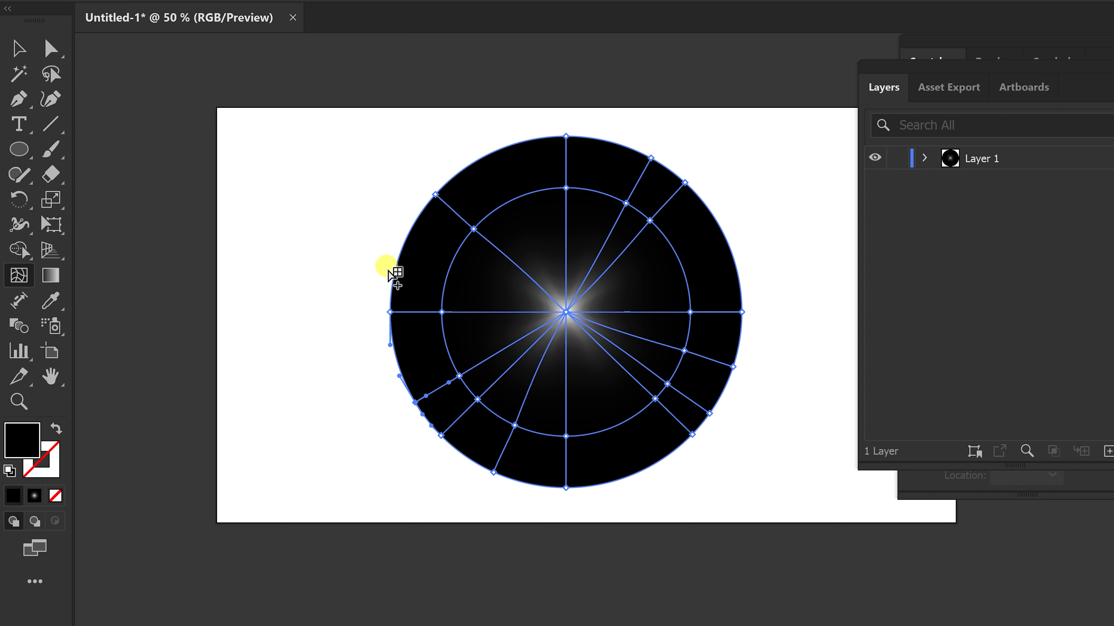
left_click(408, 236)
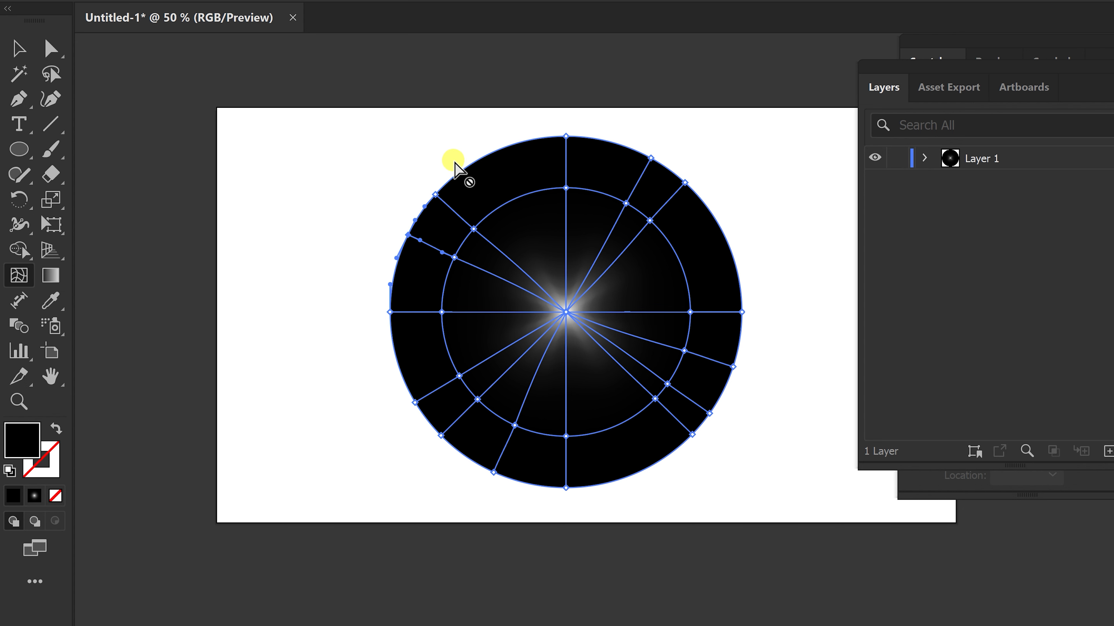
left_click(726, 238)
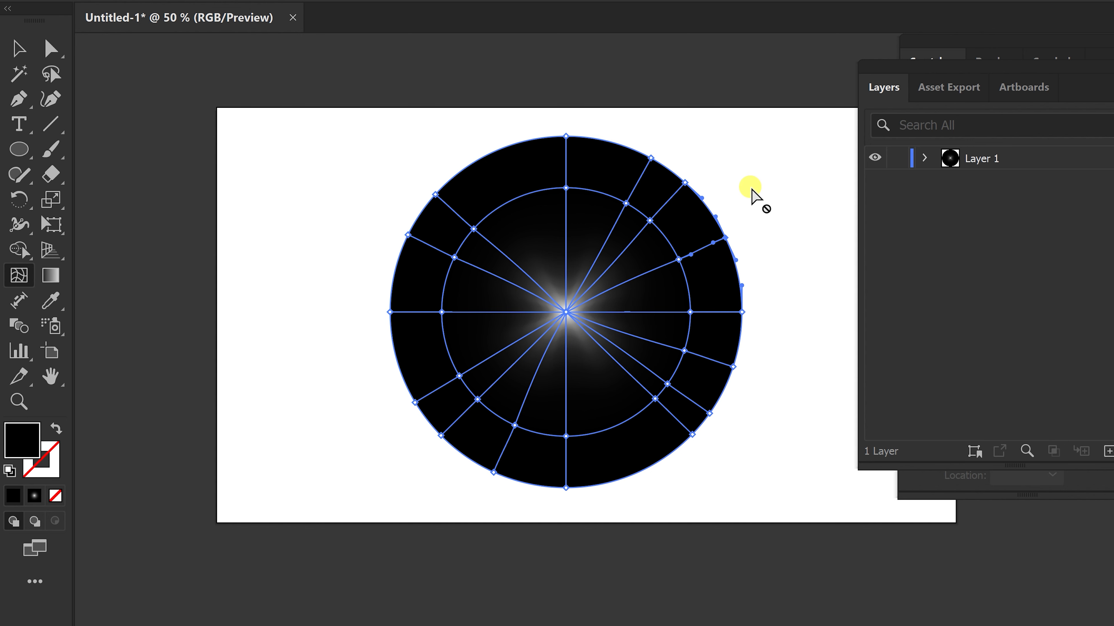
- Dock the Layers panel, enlarge Swatches, and color the lassoed mesh points on the spoke right of the upper-right diagonal orange
left_click_drag(892, 87, 1002, 262)
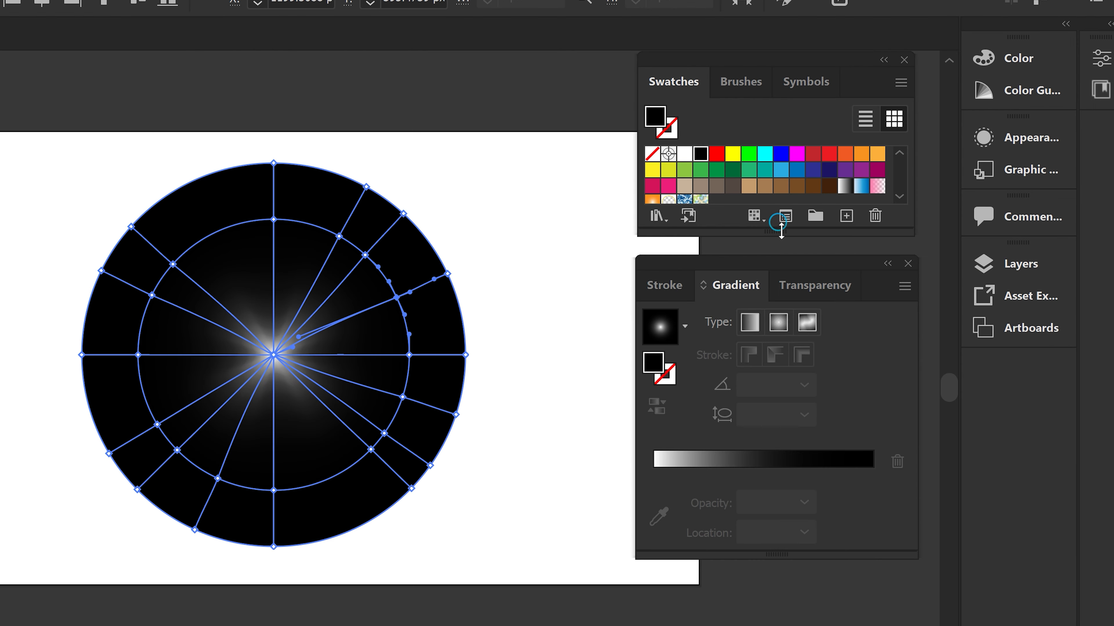
left_click_drag(781, 228, 783, 272)
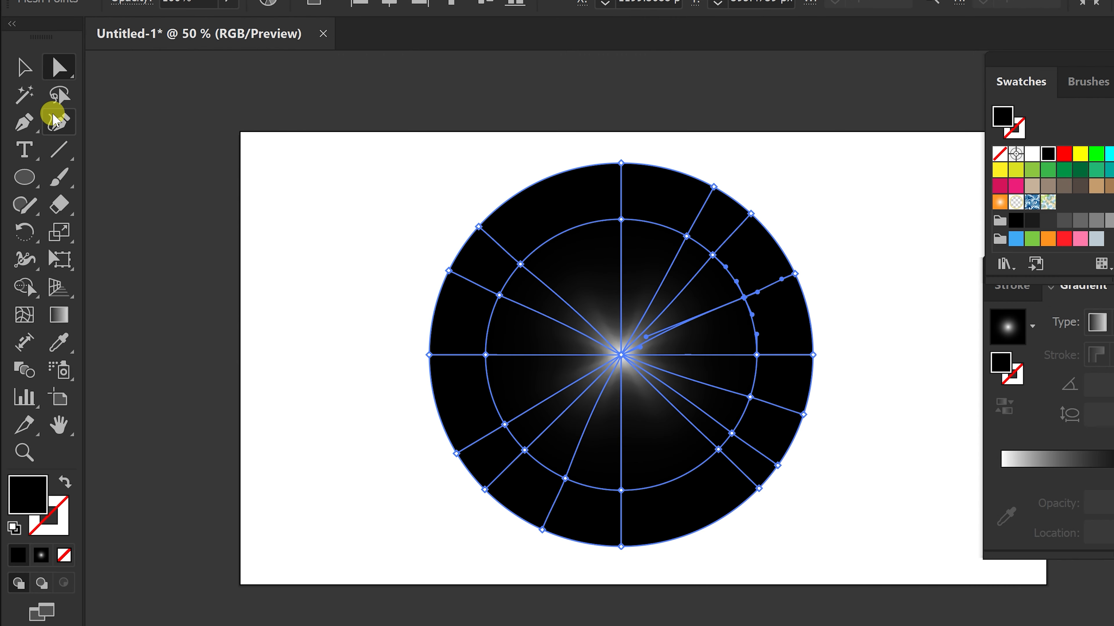
left_click(59, 94)
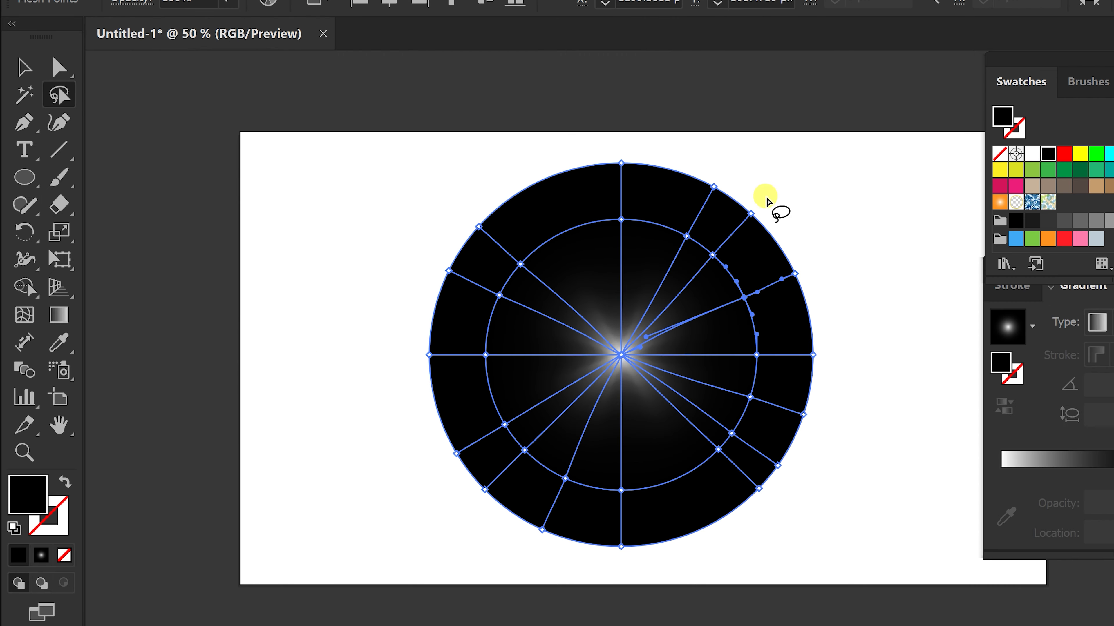
mouse_move(821, 241)
left_mouse_down()
mouse_move(708, 293)
mouse_move(823, 294)
mouse_move(824, 248)
left_mouse_up()
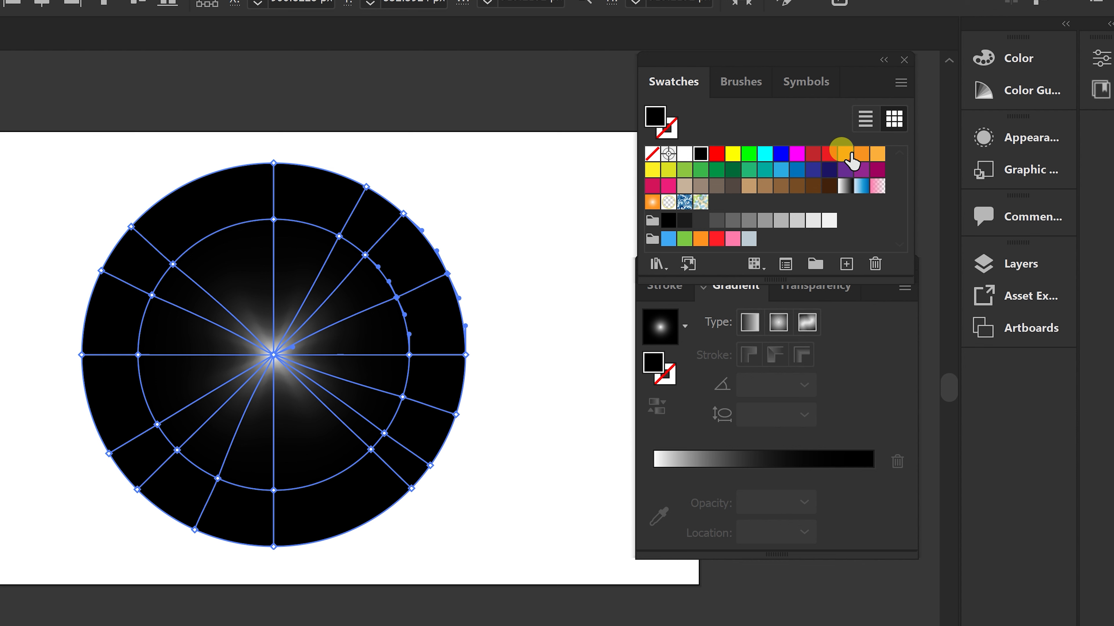
left_click(847, 153)
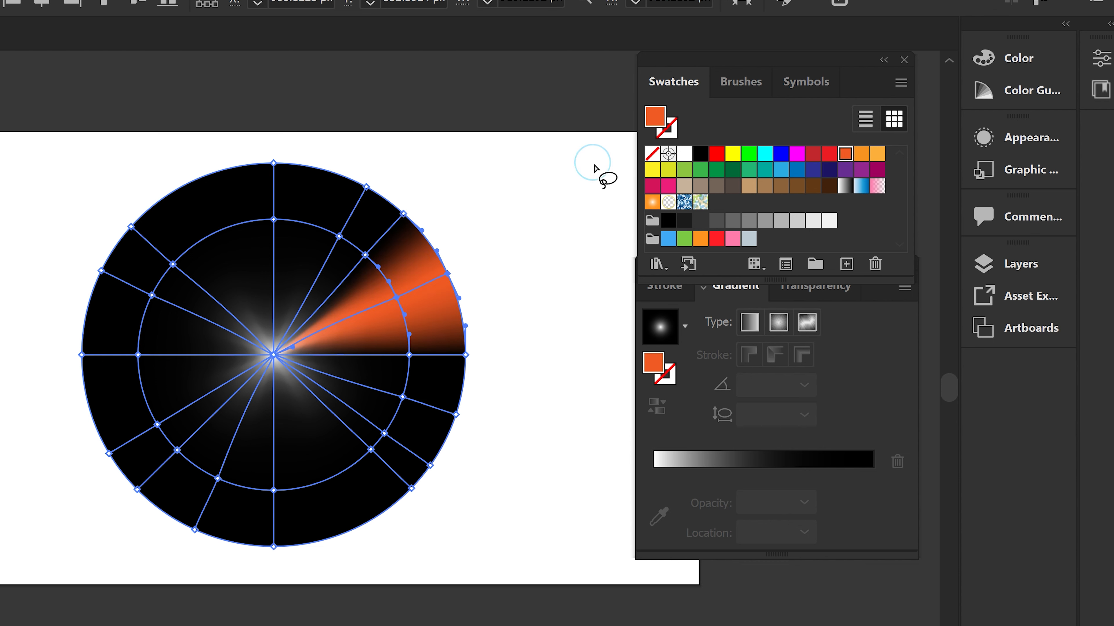
- Lasso and recolor the mesh points of two diagonal spokes: light blue for the lower-right, yellow-green for the upper-left
mouse_move(419, 528)
left_mouse_down()
mouse_move(347, 455)
mouse_move(369, 441)
mouse_move(410, 468)
mouse_move(439, 510)
mouse_move(421, 529)
left_mouse_up()
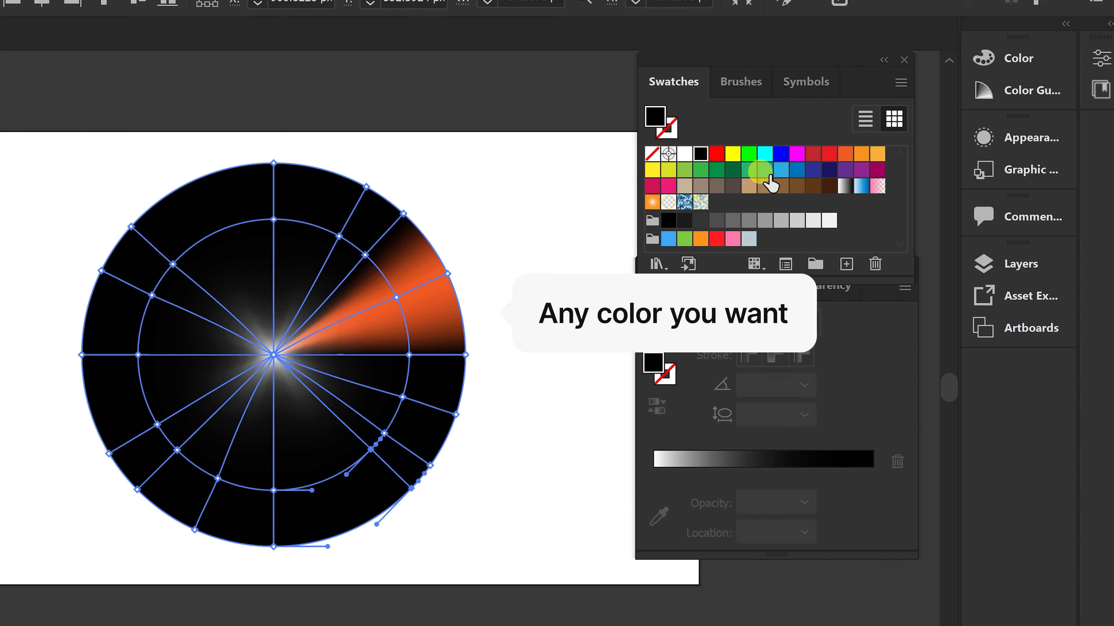
left_click(780, 170)
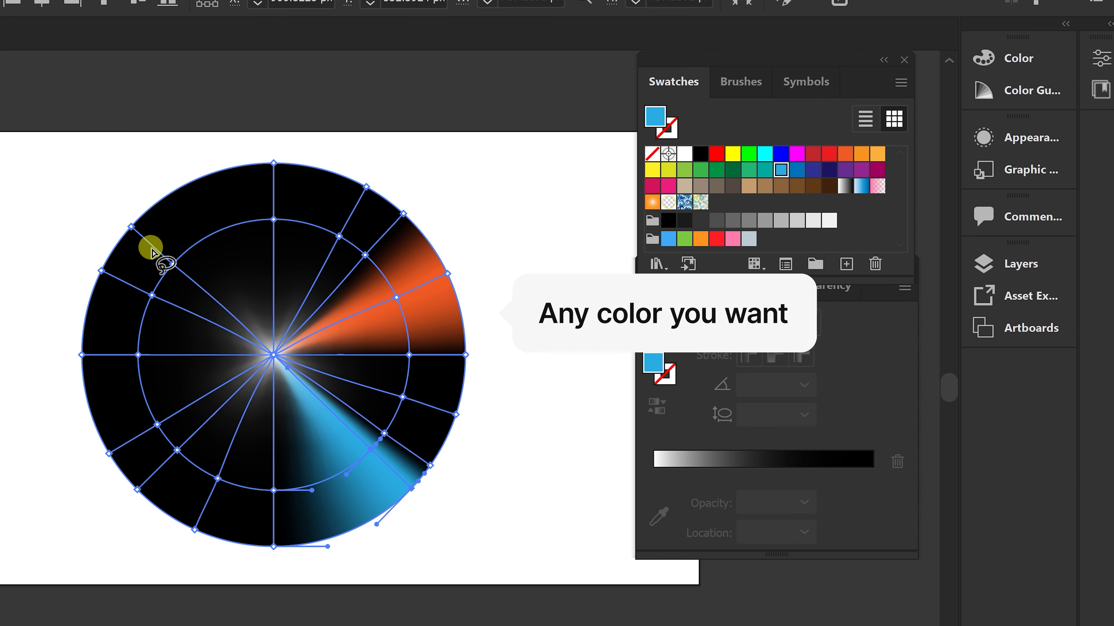
mouse_move(105, 203)
left_mouse_down()
mouse_move(205, 268)
mouse_move(172, 273)
mouse_move(106, 205)
left_mouse_up()
left_click(669, 170)
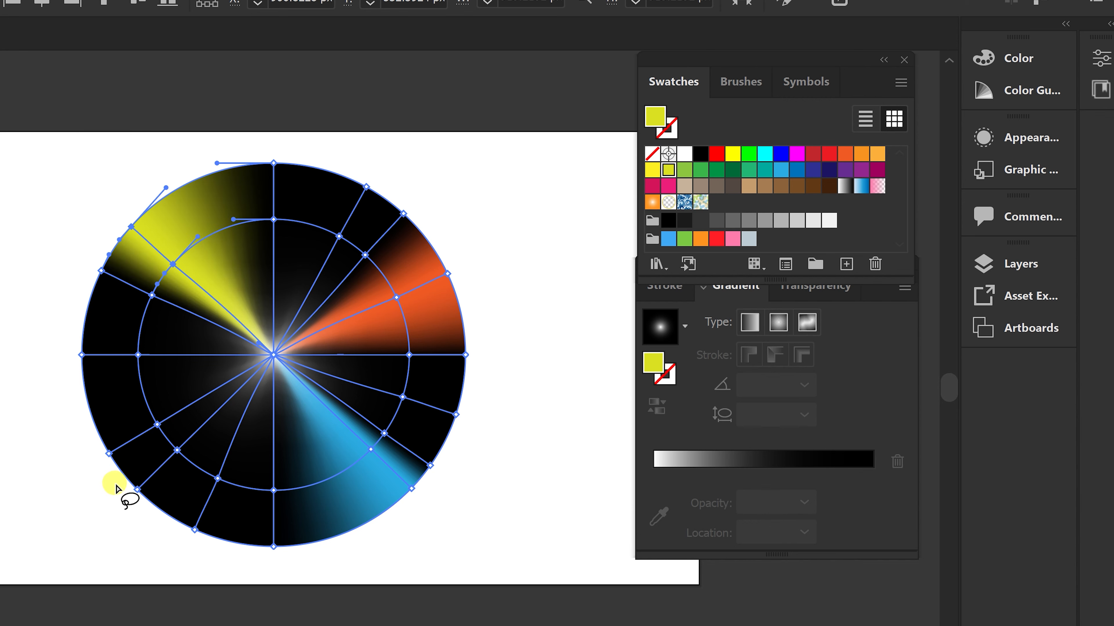
- Lasso and recolor two more spokes' mesh points: dark magenta for the lower-left diagonal, purple for the left horizontal
mouse_move(110, 483)
left_mouse_down()
mouse_move(174, 436)
mouse_move(177, 456)
mouse_move(139, 486)
mouse_move(96, 490)
mouse_move(177, 434)
mouse_move(174, 480)
mouse_move(121, 504)
left_mouse_up()
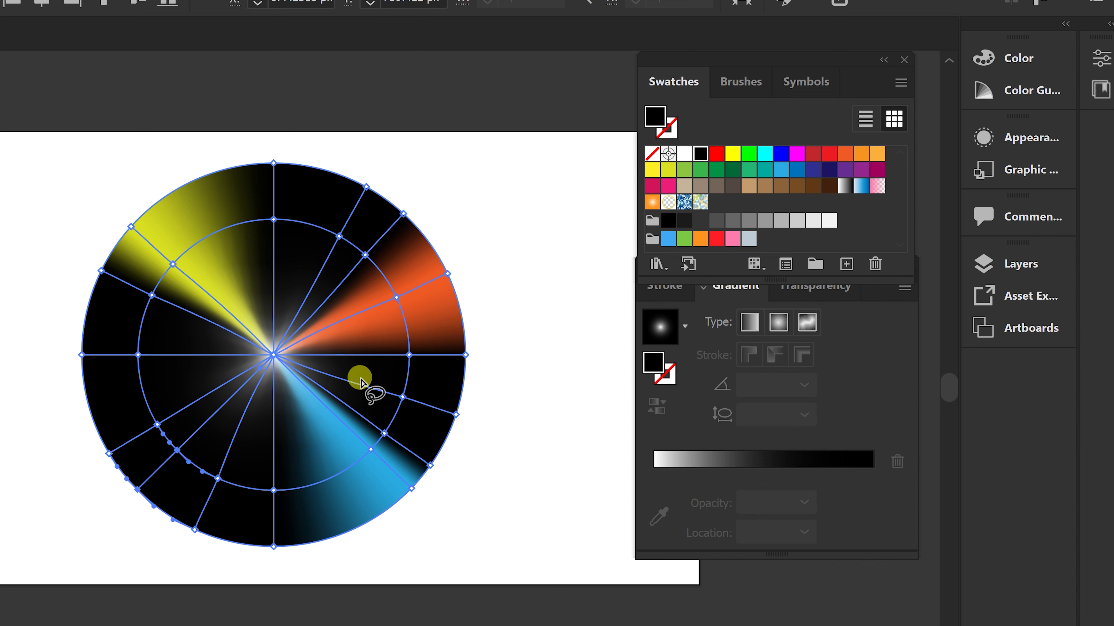
left_click(876, 171)
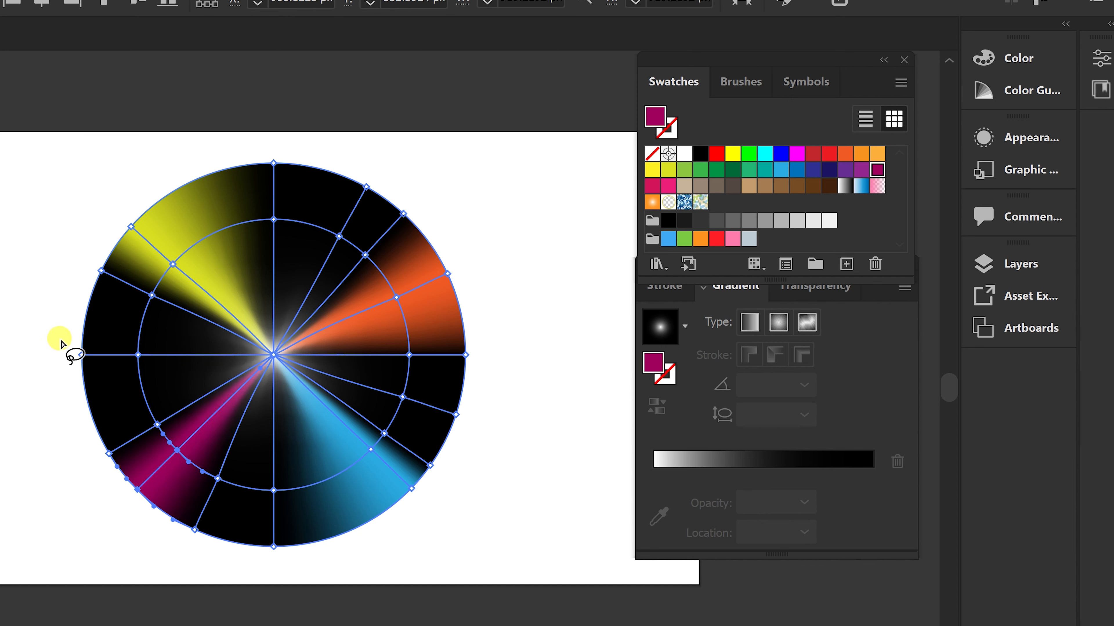
mouse_move(61, 345)
left_mouse_down()
mouse_move(130, 343)
mouse_move(169, 361)
mouse_move(31, 327)
left_mouse_up()
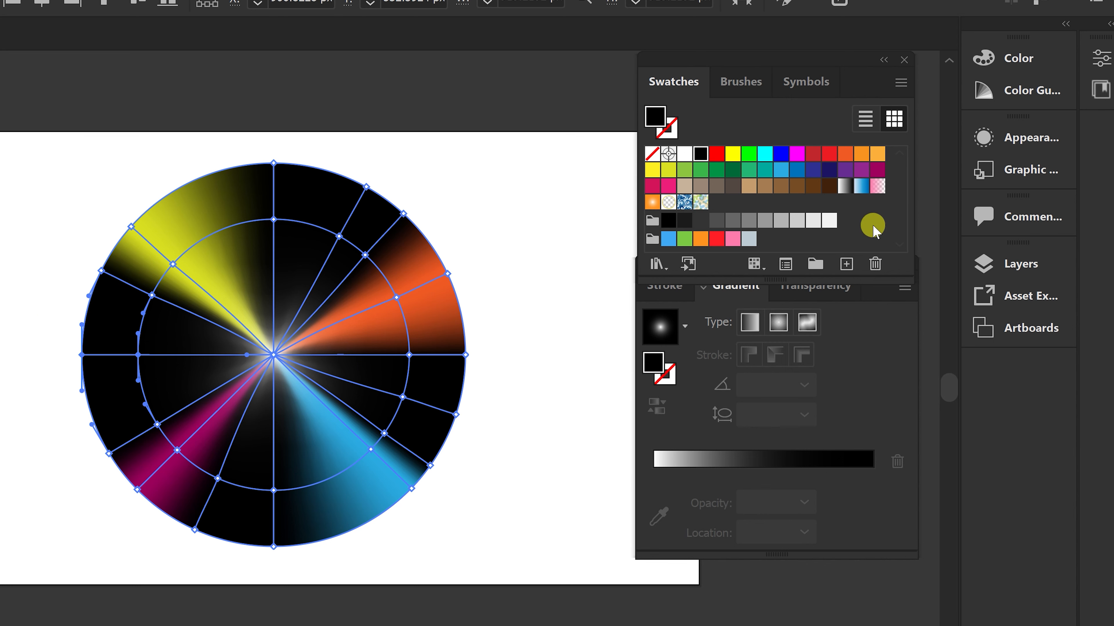
left_click(844, 171)
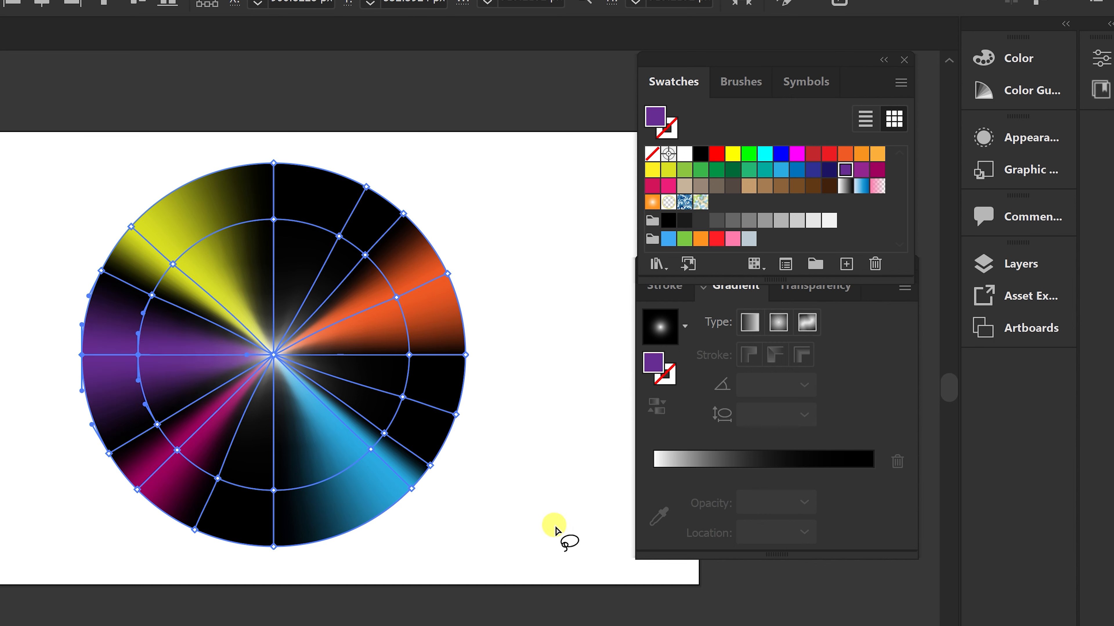
- Recolor the lassoed spoke just below the right horizontal magenta, and place a duplicate of the circle beside it for a second color version
mouse_move(482, 448)
left_mouse_down()
mouse_move(411, 408)
mouse_move(381, 373)
mouse_move(497, 442)
mouse_move(484, 447)
left_mouse_up()
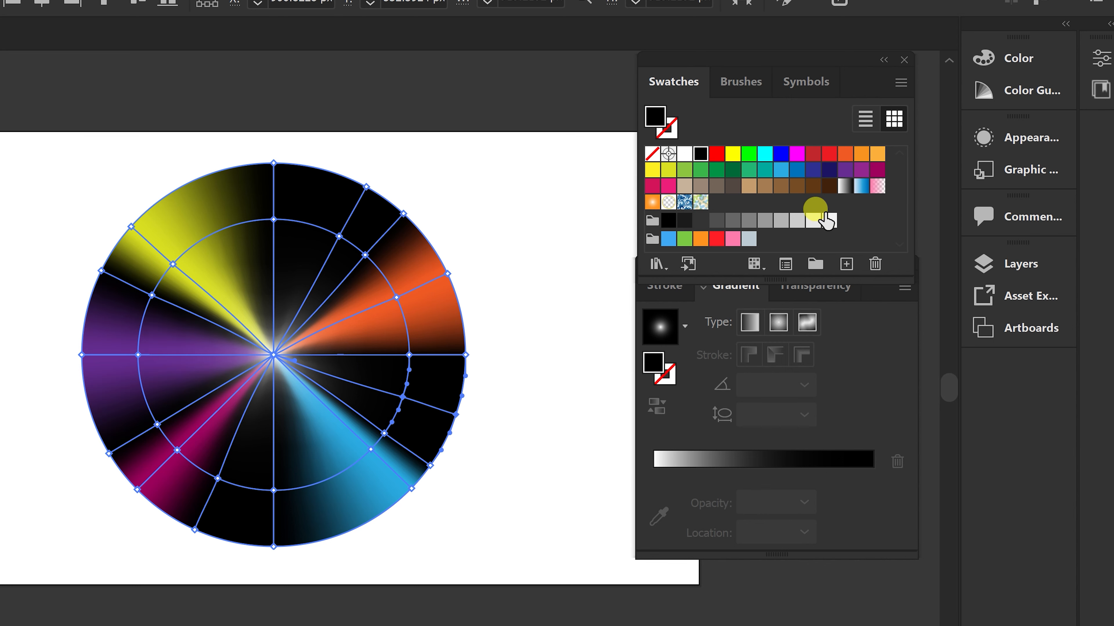
left_click(796, 155)
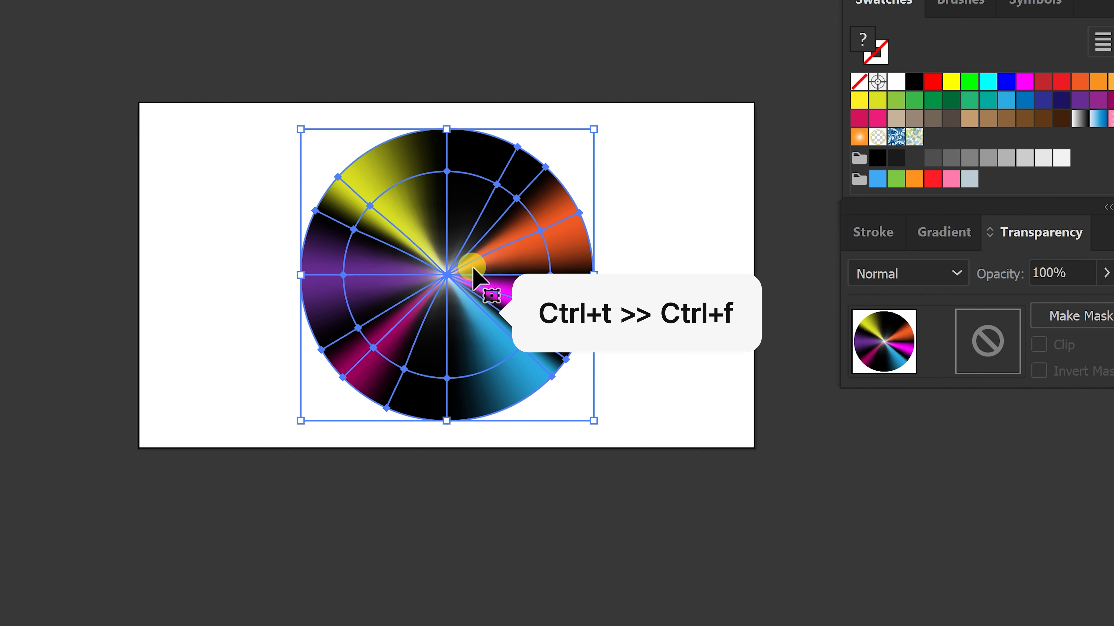
left_click_drag(475, 277, 112, 282)
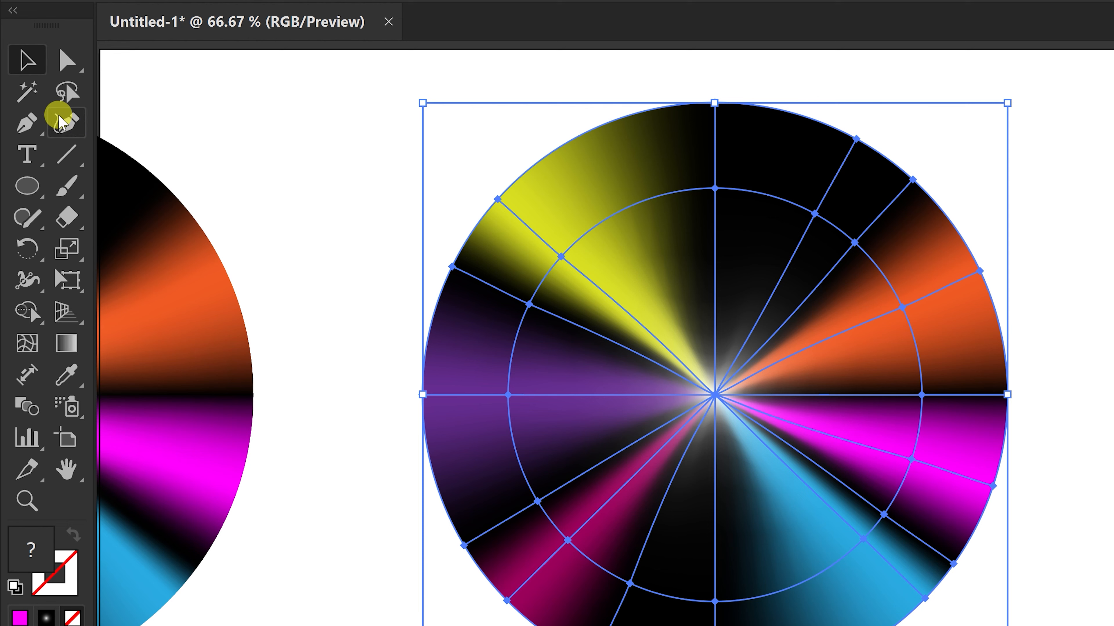
- Lasso and recolor the artboard copy's spokes: green upper-right, orange top, red lower-left, purple lower-right, with the yellow and dark magenta spokes turned black
left_click(65, 91)
mouse_move(994, 233)
left_mouse_down()
mouse_move(904, 272)
mouse_move(863, 327)
left_mouse_up()
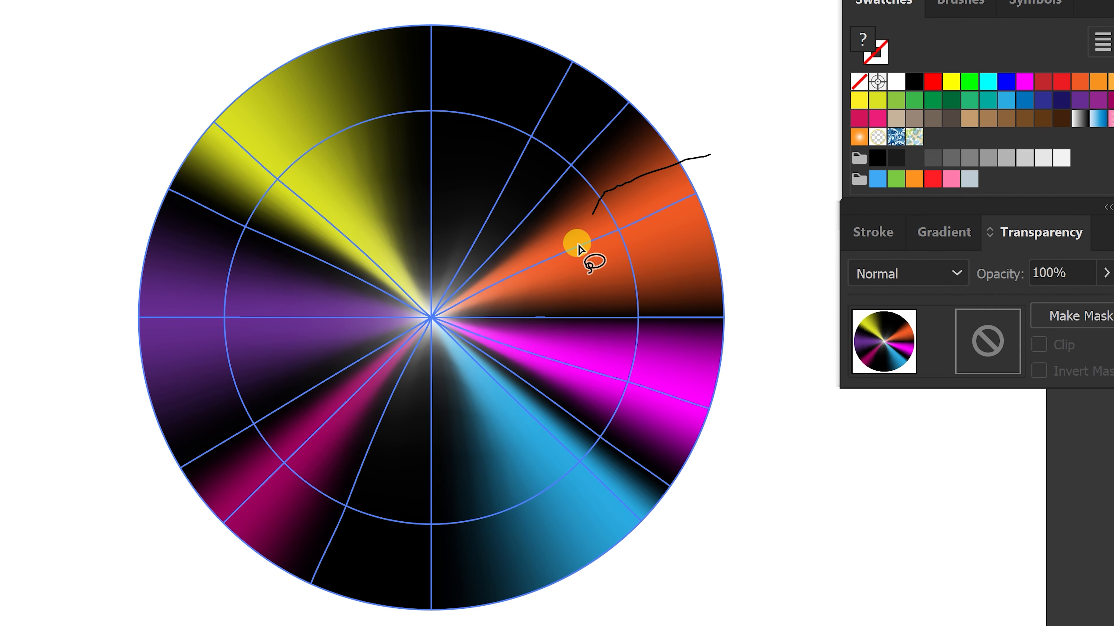
mouse_move(579, 249)
left_mouse_down()
mouse_move(640, 261)
mouse_move(709, 222)
mouse_move(723, 158)
left_mouse_up()
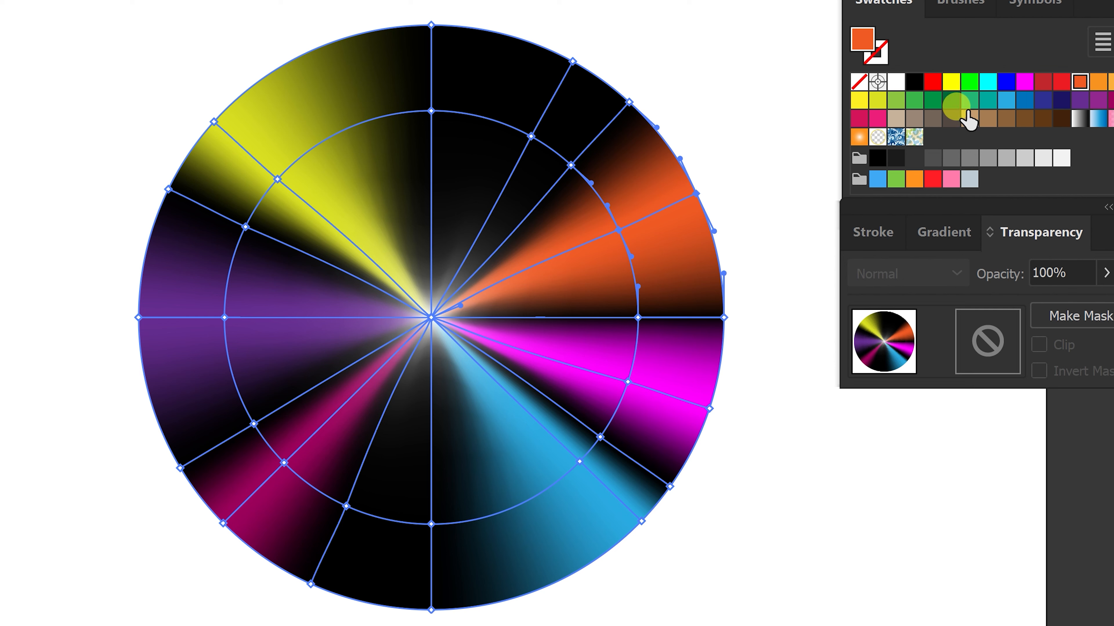
left_click(969, 101)
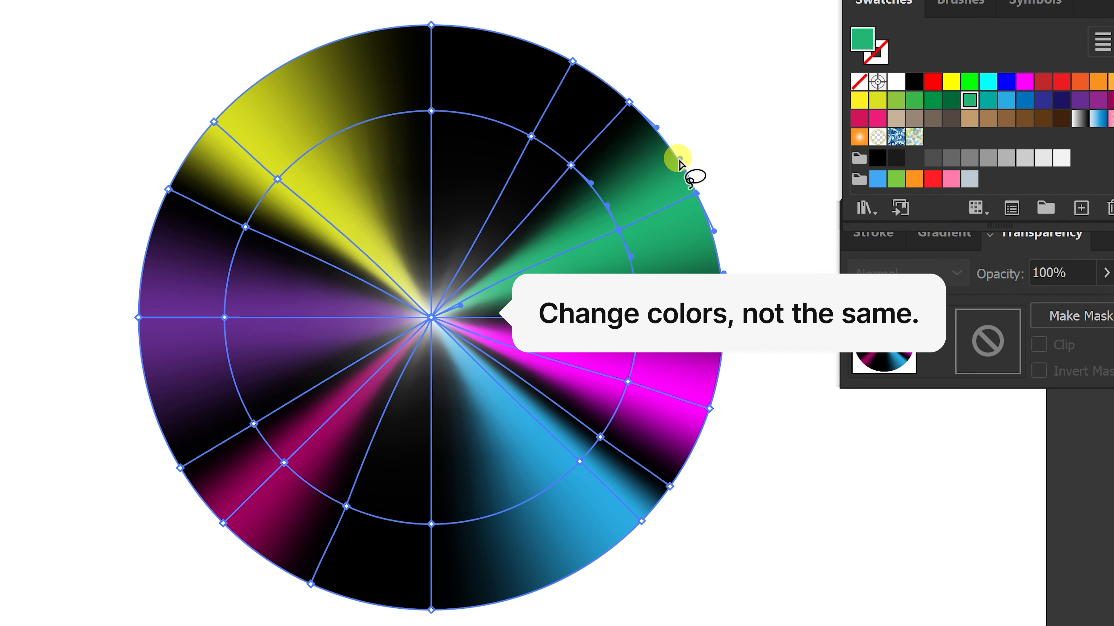
mouse_move(166, 81)
left_mouse_down()
mouse_move(293, 154)
mouse_move(310, 203)
mouse_move(284, 220)
mouse_move(221, 188)
left_mouse_up()
left_click(1080, 81)
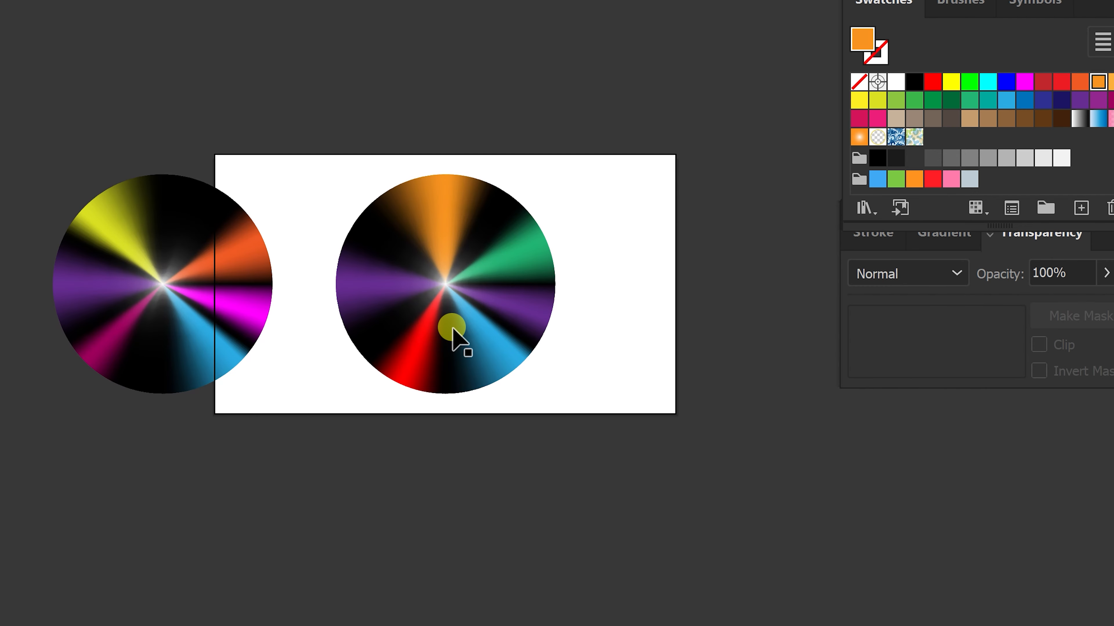
- Enlarge the recolored circle from its center until it covers the whole artboard
left_click(453, 329)
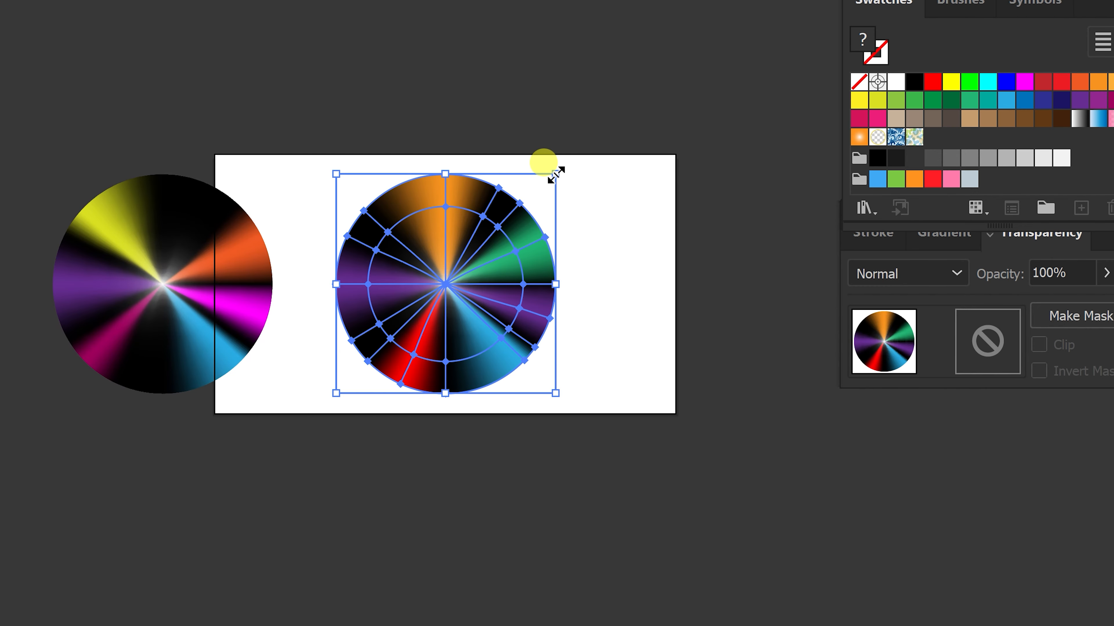
left_click_drag(556, 175, 788, 24)
left_click(795, 543)
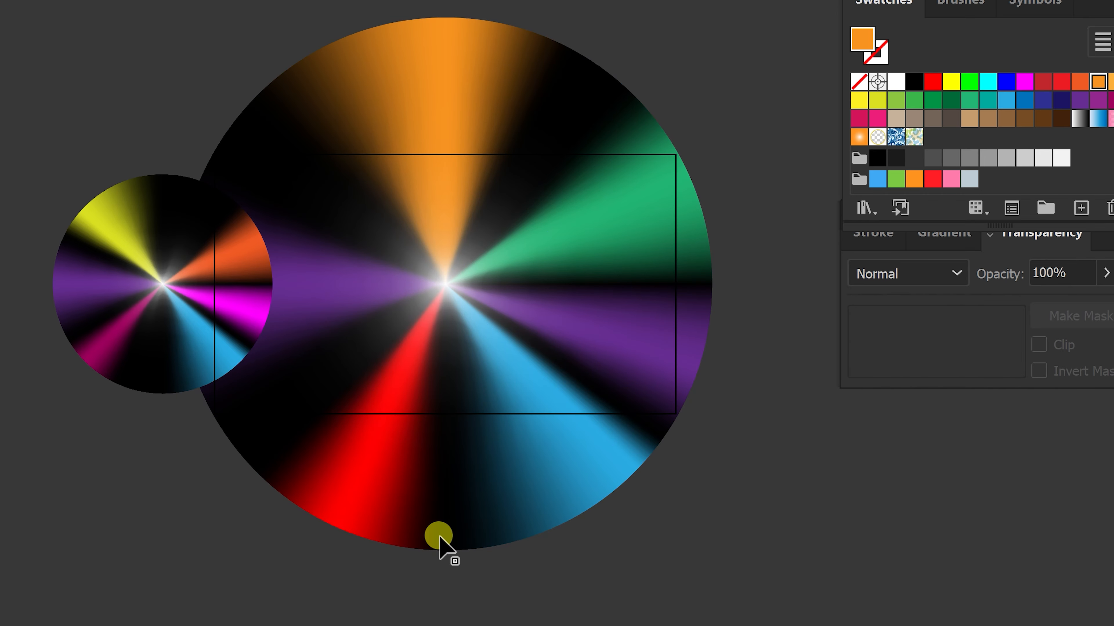
- Center the smaller circle in front of the large one, enlarge it to the same size and rotate it clockwise
left_click(505, 316)
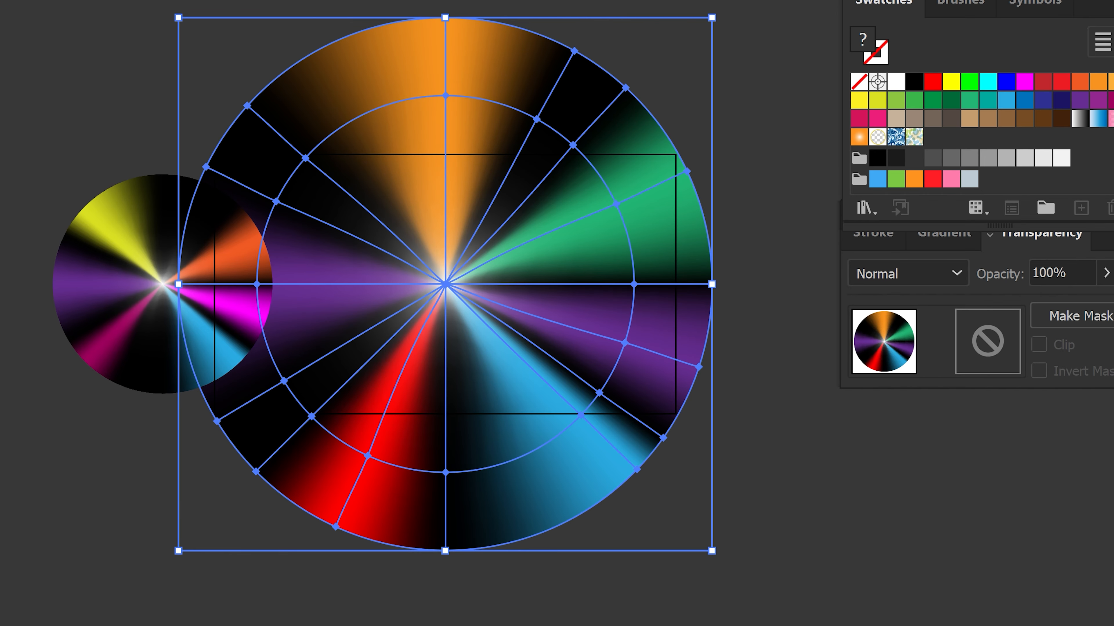
left_click(88, 318)
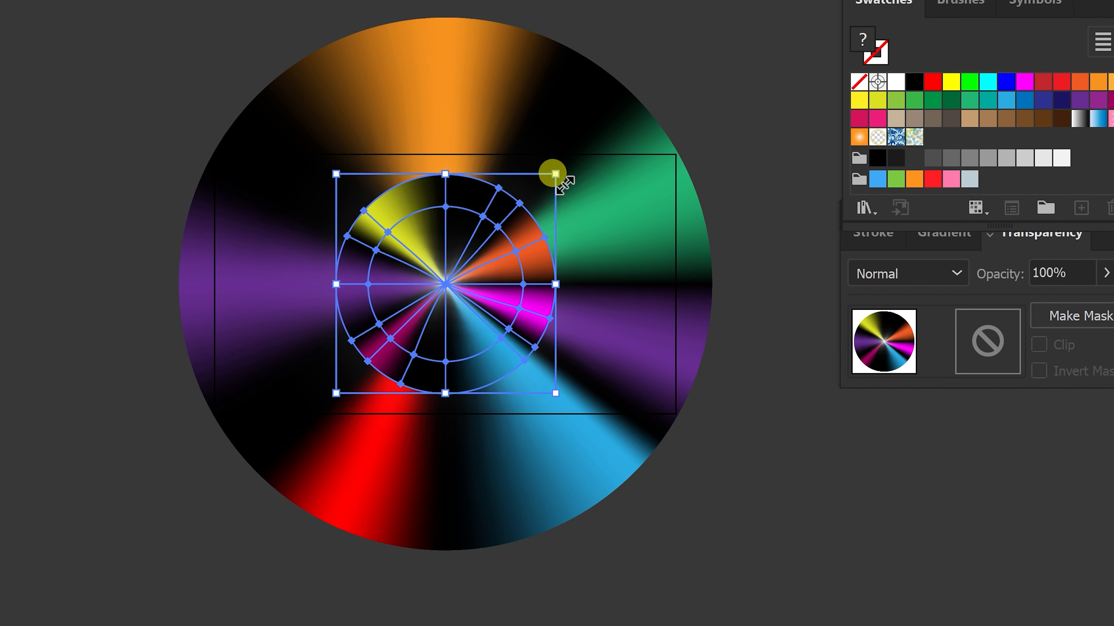
left_click_drag(555, 173, 726, 166)
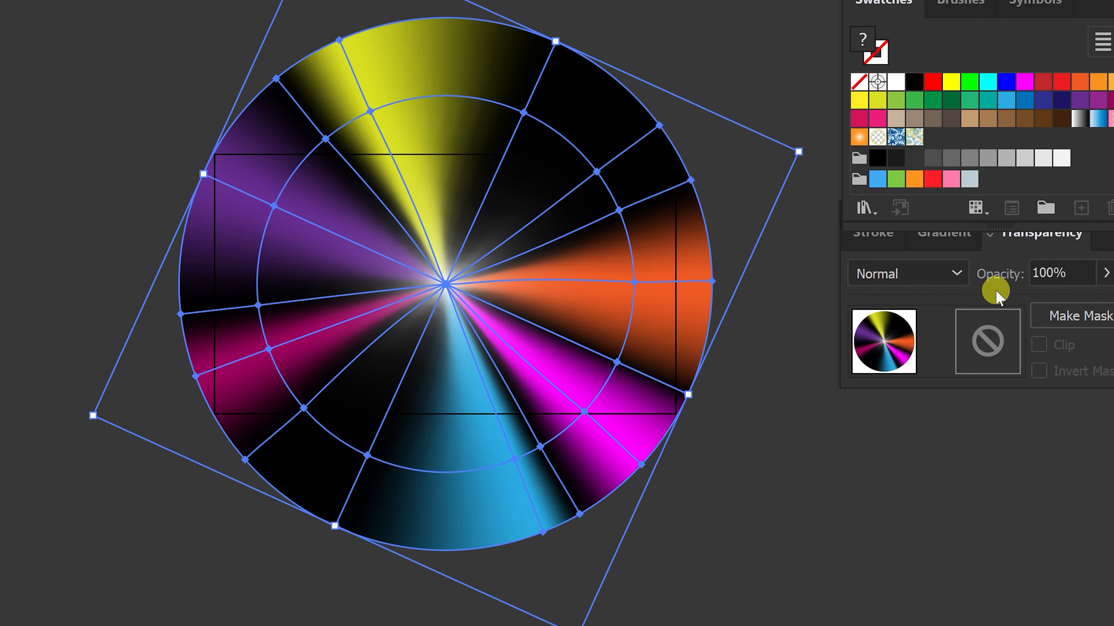
- Try the Color Dodge blend mode on the front circle, and set it back to Normal
left_click(961, 274)
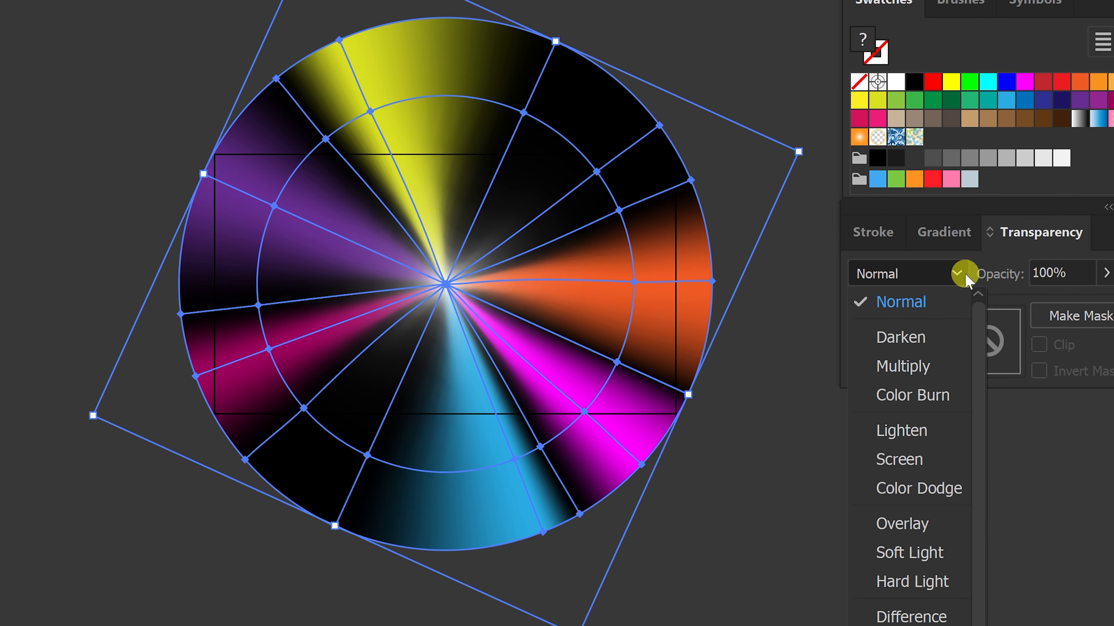
left_click(943, 488)
left_click(752, 588)
key("ctrl+z")
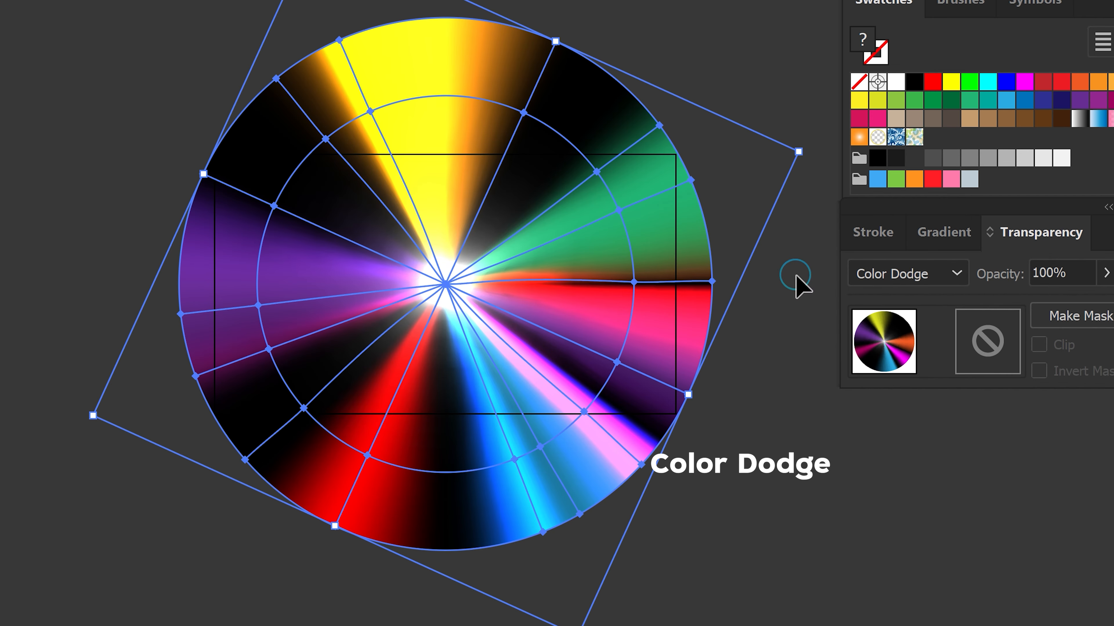
left_click(954, 280)
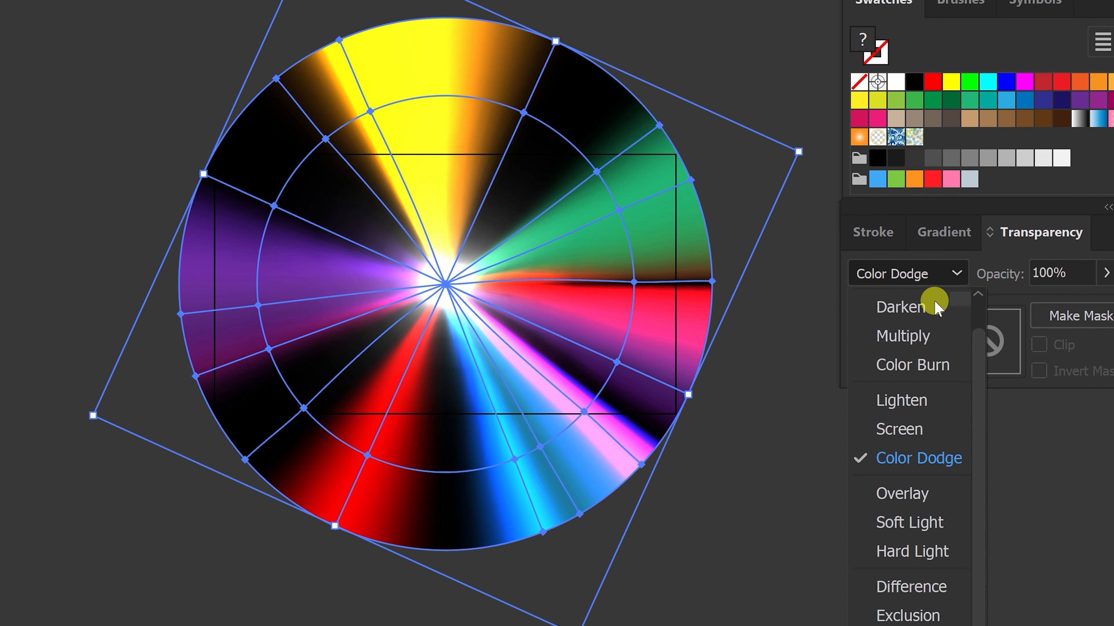
scroll(912, 316, "up", 1)
left_click(877, 301)
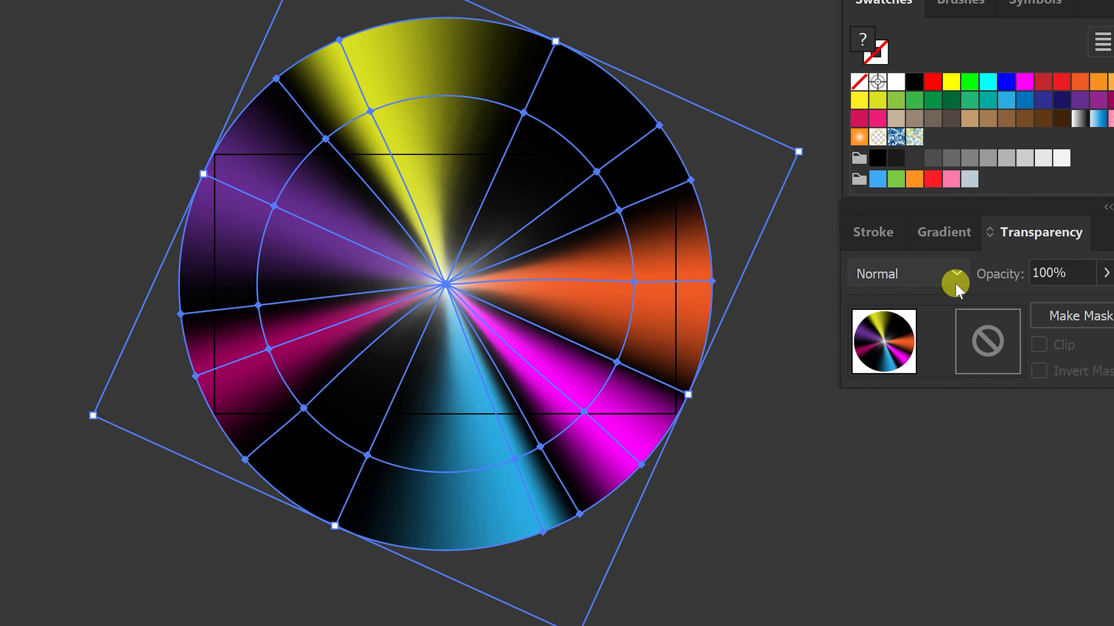
- Set the front circle's blend mode to Overlay and deselect it to view the result
left_click(955, 283)
left_click(930, 522)
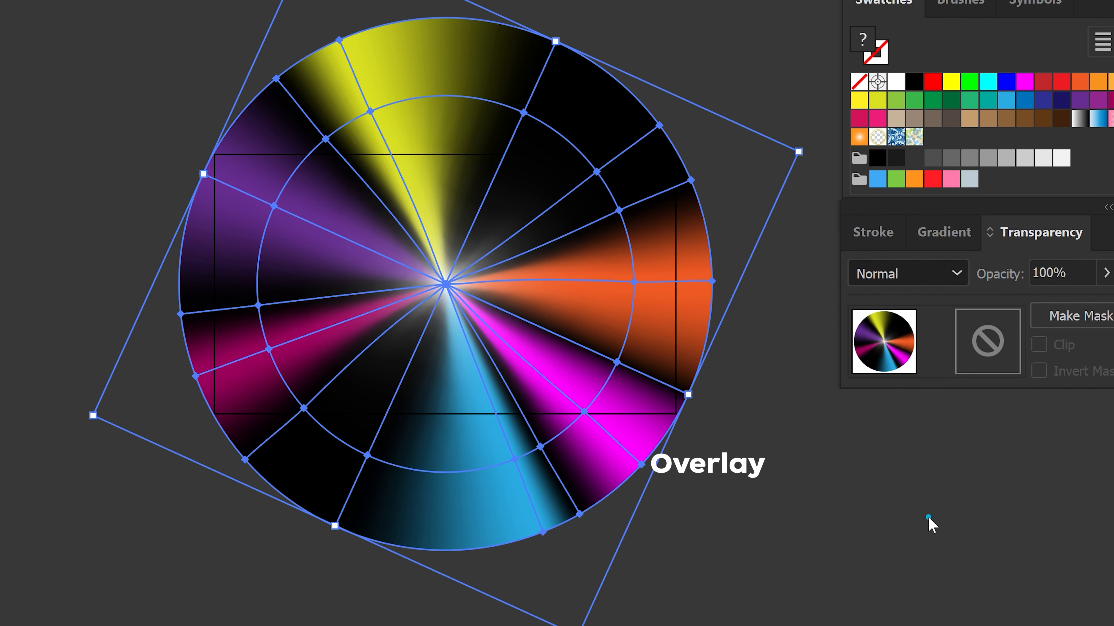
left_click(756, 366)
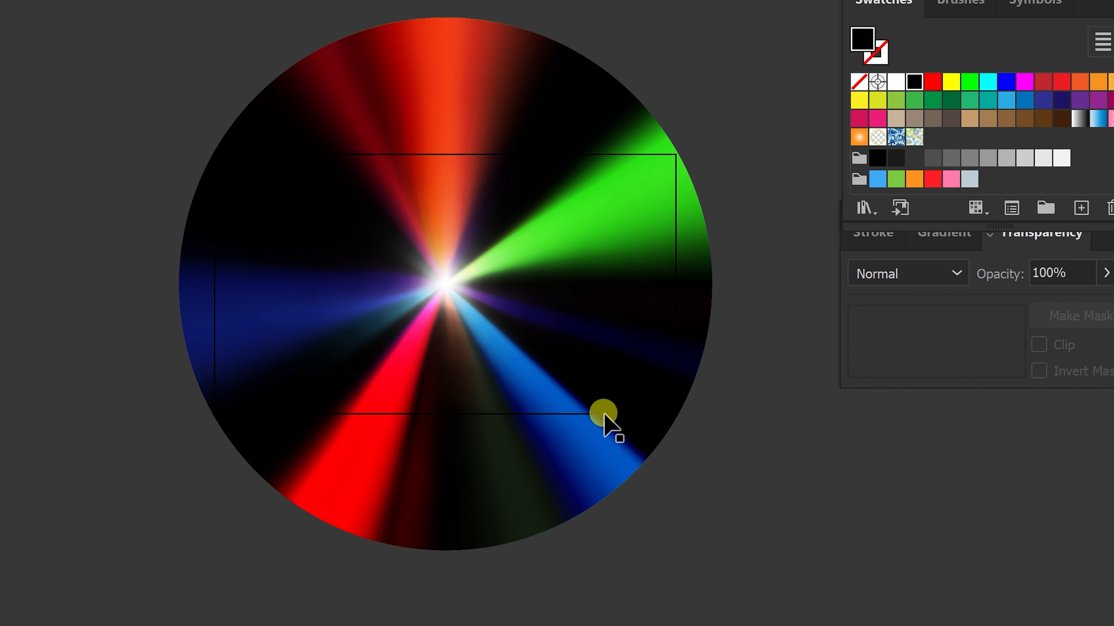
- Select the front circle again and change its blend mode to Screen
left_click(604, 232)
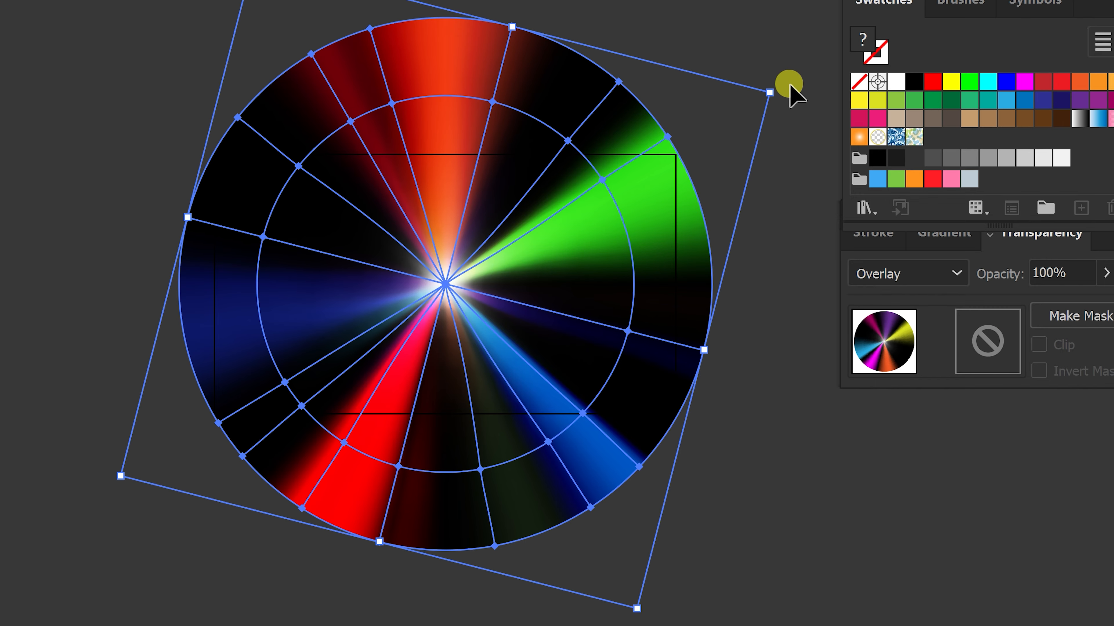
left_click(950, 275)
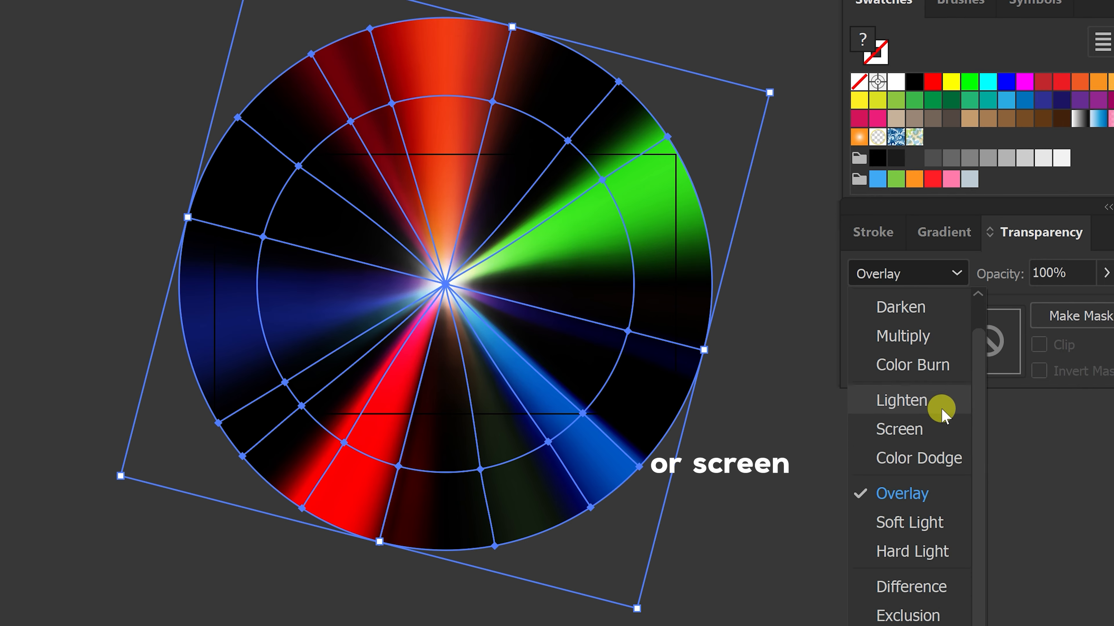
left_click(943, 428)
left_click(422, 614)
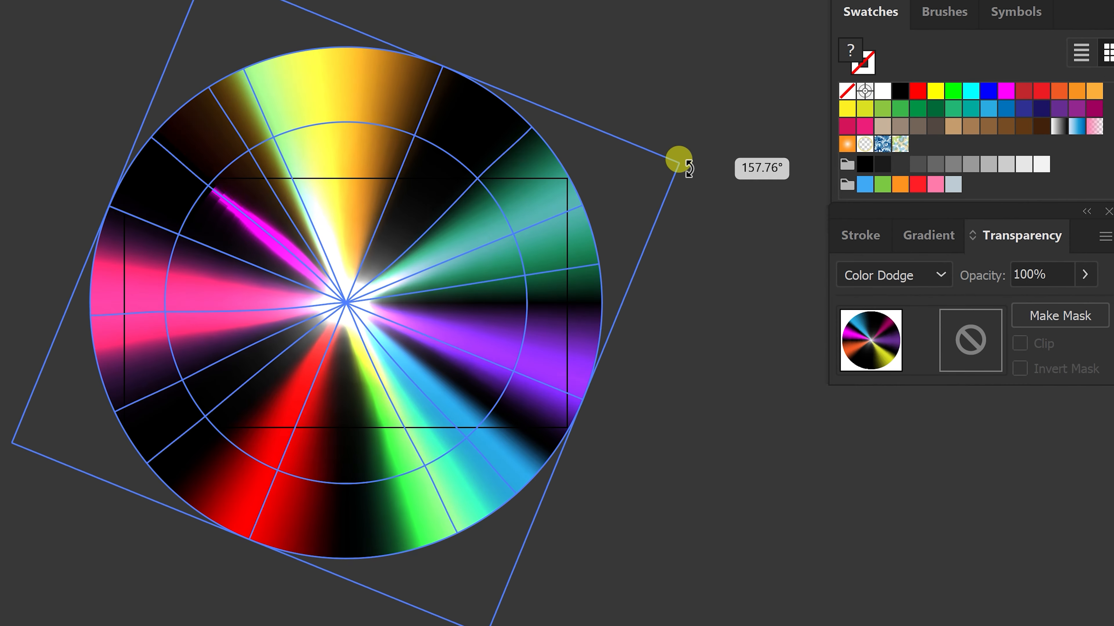
- Rotate the front Color Dodge circle further clockwise over the back circle to vary the mixed color rays
mouse_move(676, 159)
left_mouse_down()
mouse_move(705, 244)
mouse_move(700, 233)
left_mouse_up()
left_click(760, 524)
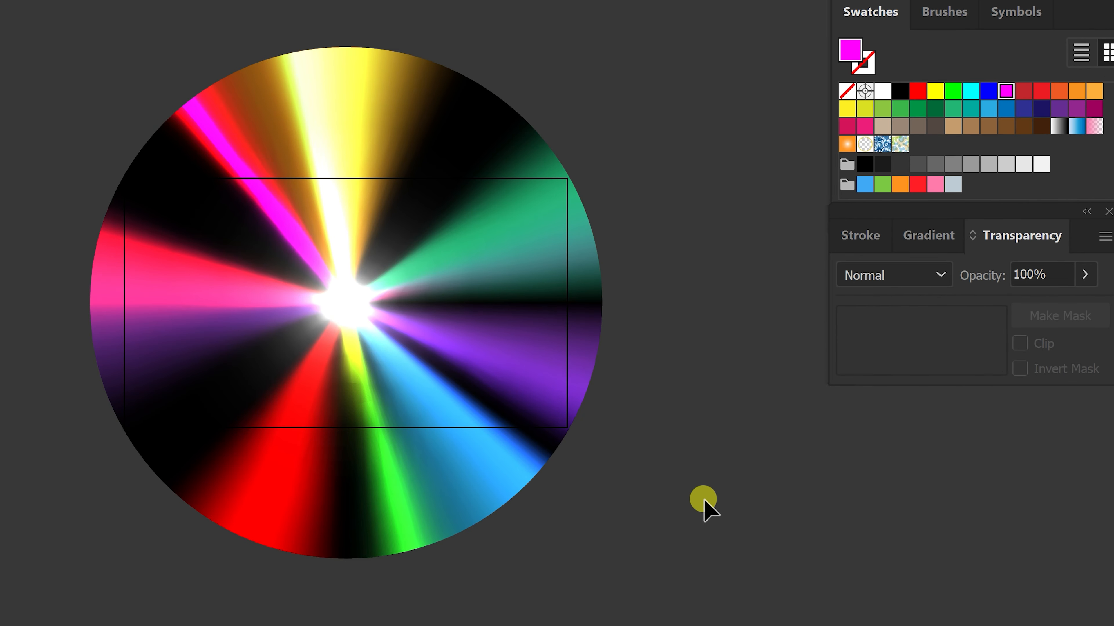
- Draw a magenta rectangle from corner to corner of the artboard, and check its alignment over the circles in outline view
left_click_drag(662, 491, 691, 483)
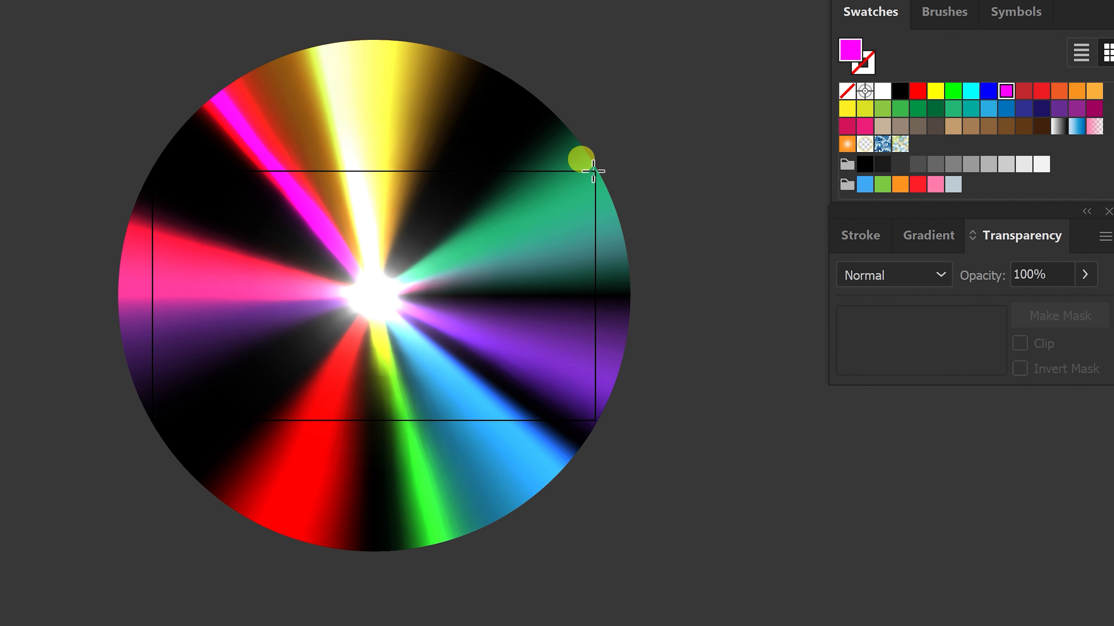
left_click_drag(595, 171, 157, 420)
key("ctrl+y")
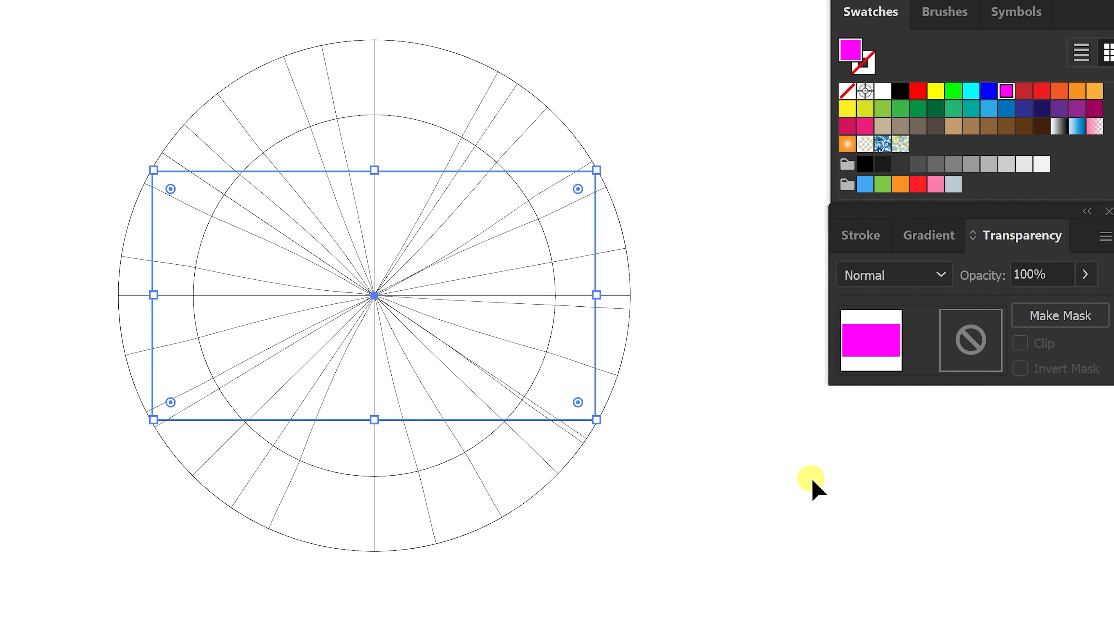
key("ctrl+y")
left_click(820, 535)
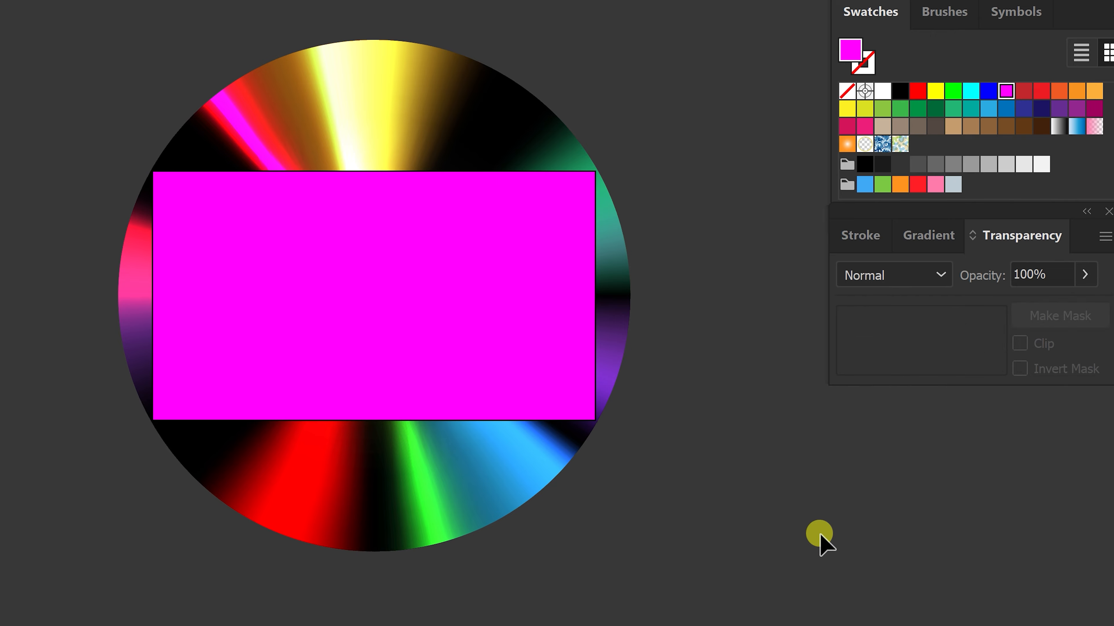
- Select both circles with the rectangle and make a clipping mask that crops the light rays to the artboard
left_click_drag(188, 206, 6, 30)
right_click(379, 160)
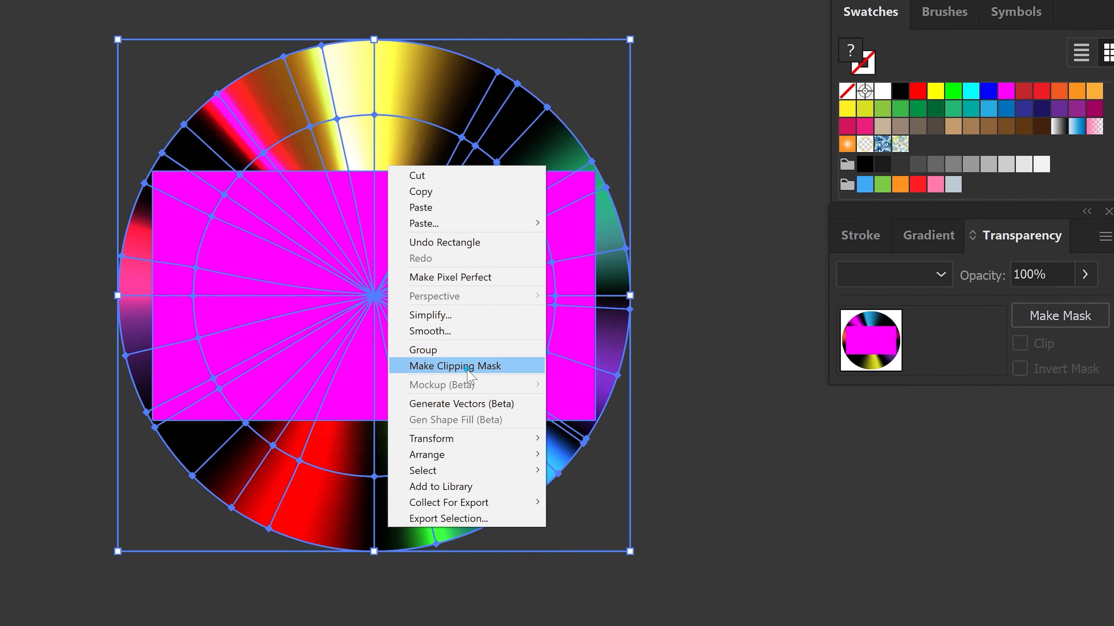
left_click(478, 366)
left_click(763, 484)
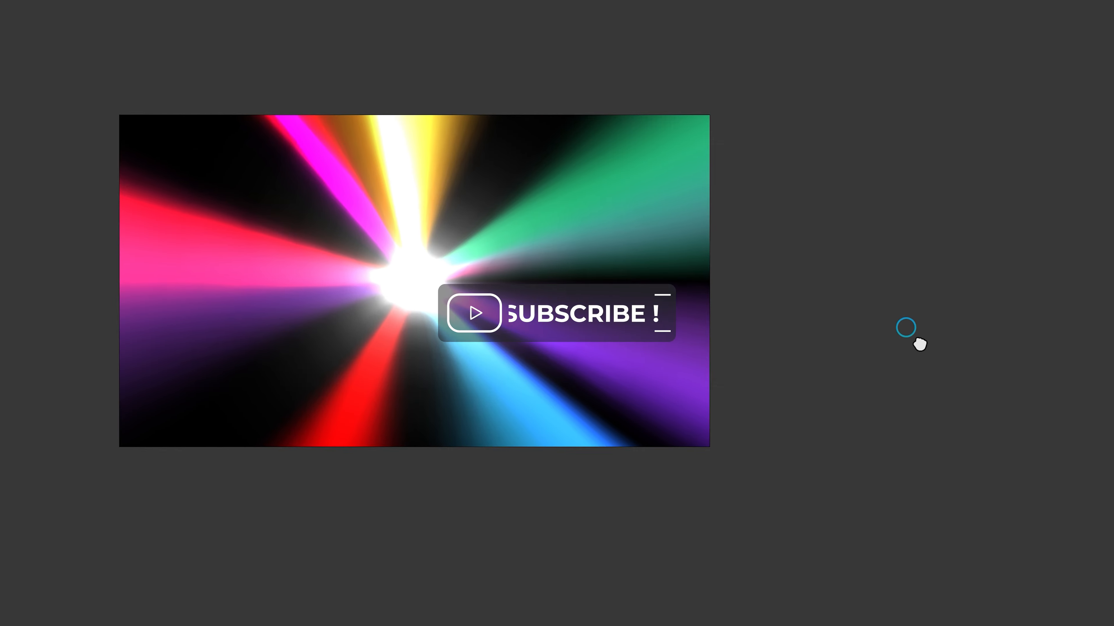
left_click_drag(920, 344, 947, 360)
key("ctrl+plus")
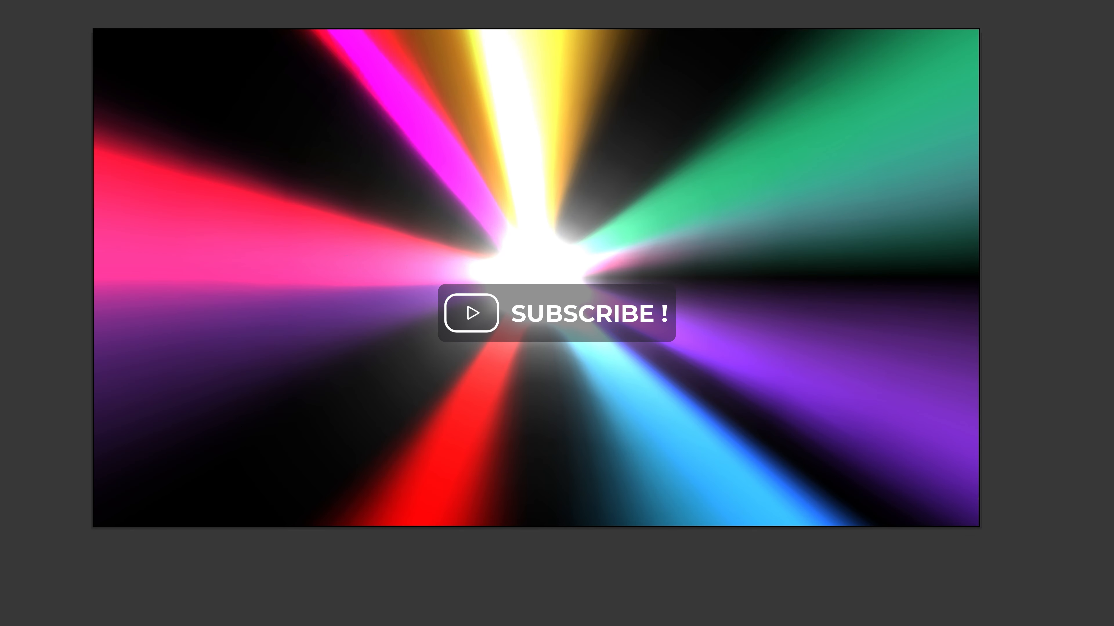